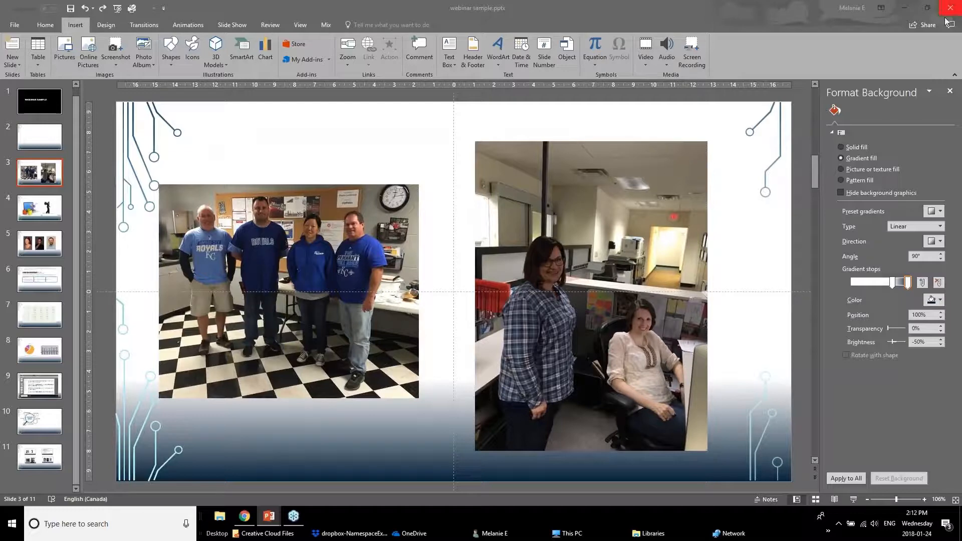
# - Close the background formatting pane and apply the Brightness +40%, Contrast 0% (Normal) correction to the group photo of four people
pyautogui.click(950, 92)
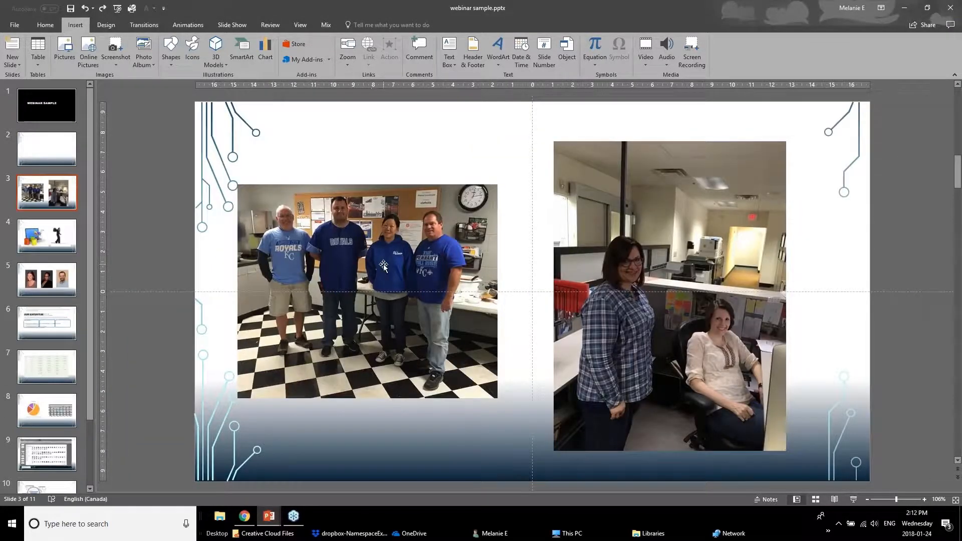
pyautogui.click(371, 228)
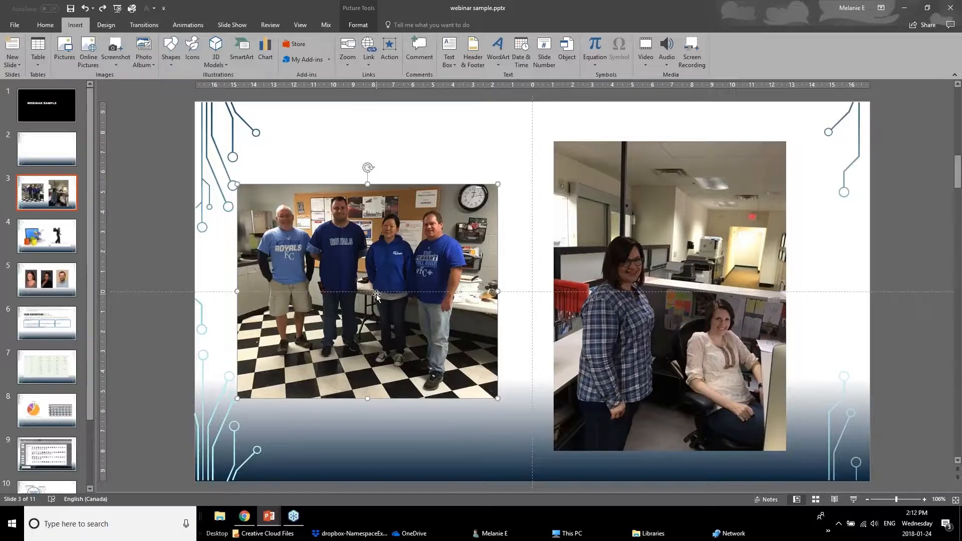
pyautogui.click(361, 9)
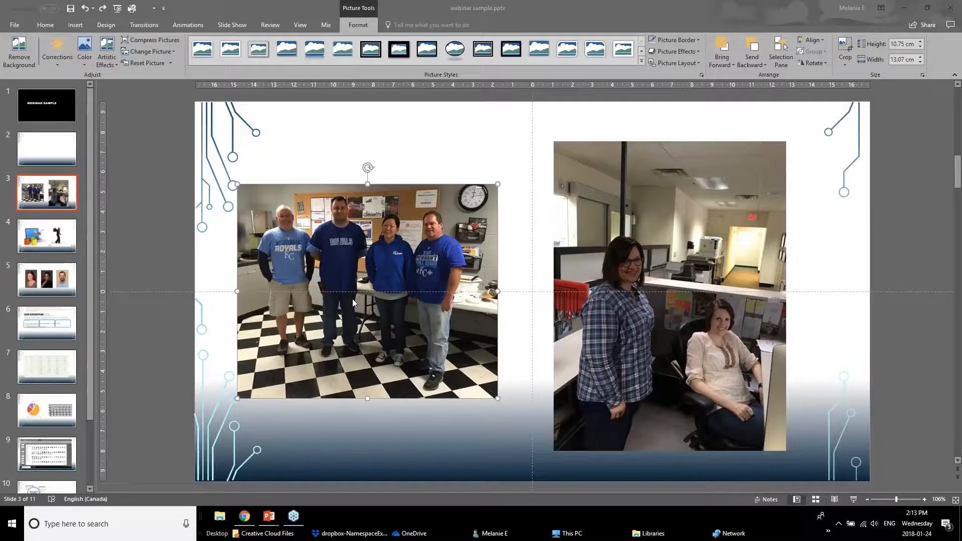
pyautogui.click(58, 61)
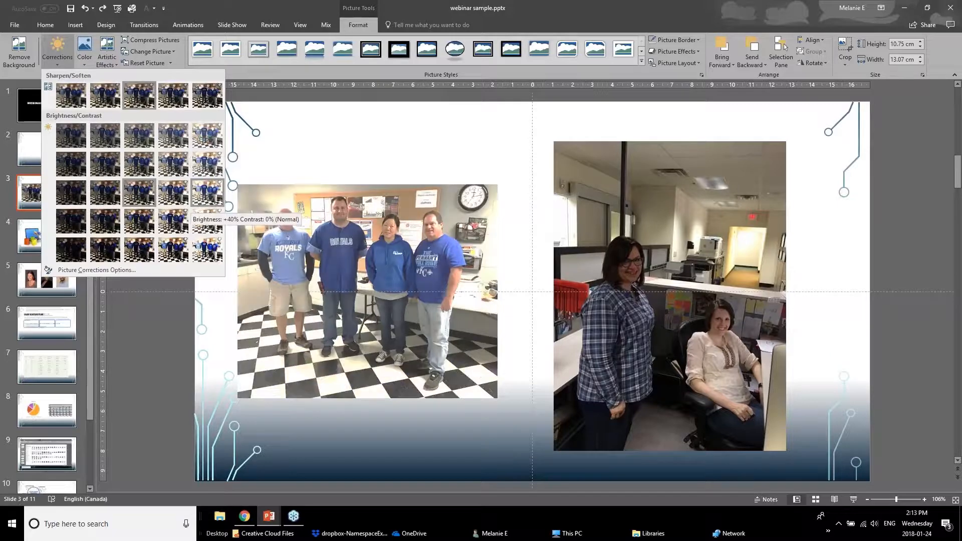
pyautogui.click(208, 196)
pyautogui.click(182, 333)
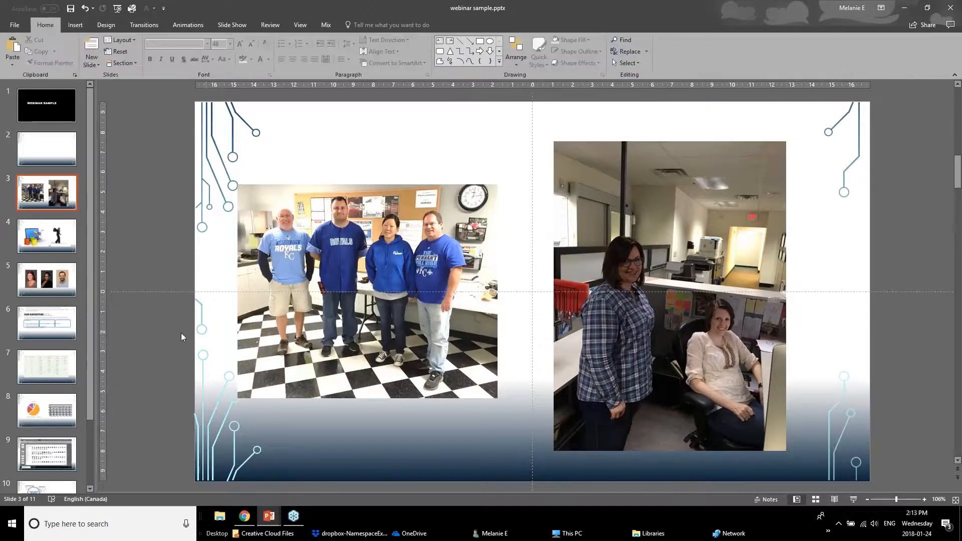
# - Mute the group photo's colors with the second-lowest color saturation preset
pyautogui.click(371, 261)
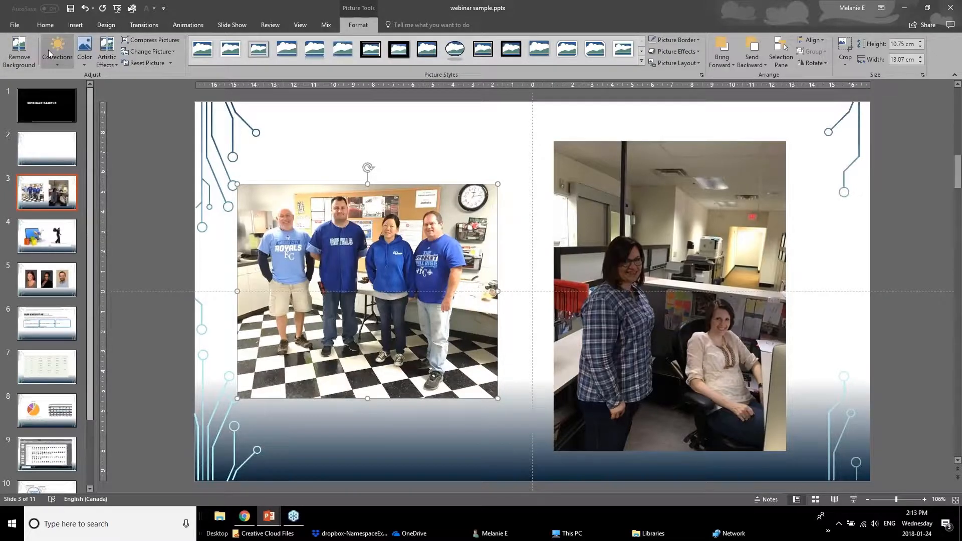
pyautogui.click(84, 54)
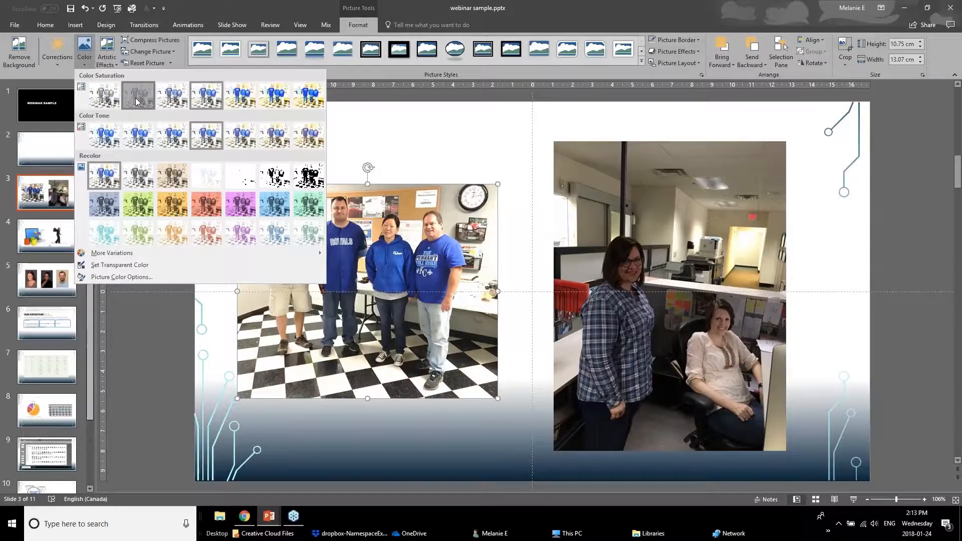
pyautogui.press('Escape')
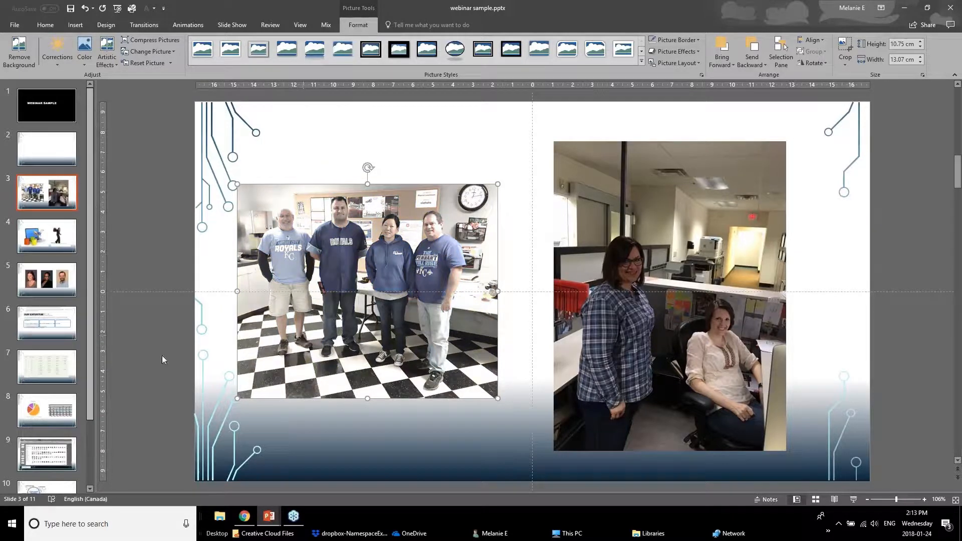
pyautogui.click(161, 356)
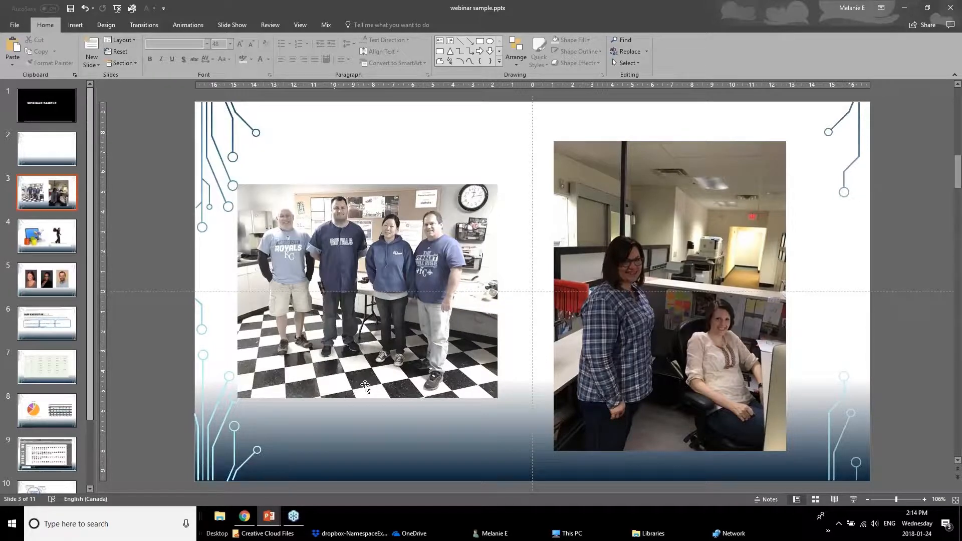
# - Brighten the office photo of the two women with the Brightness +40%, Contrast 0% correction
pyautogui.click(335, 281)
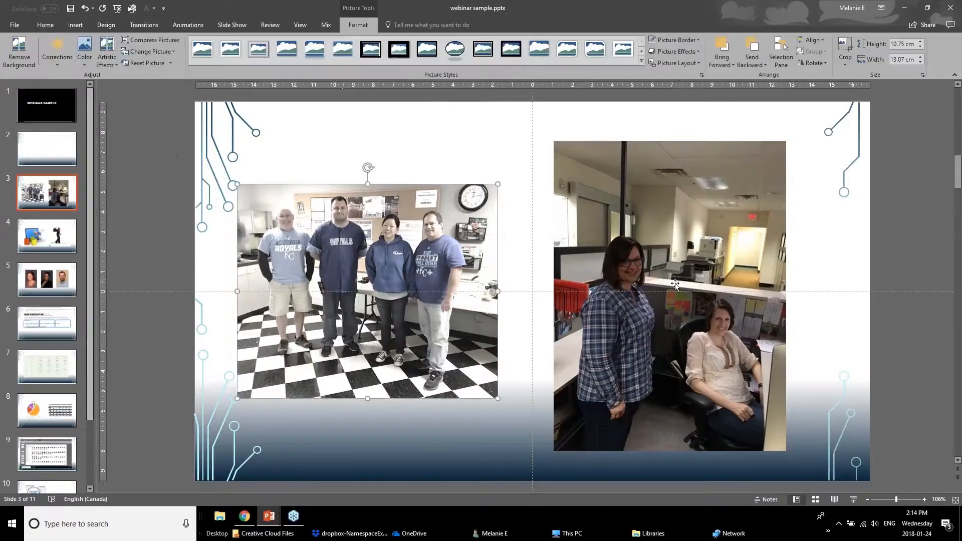
pyautogui.click(675, 285)
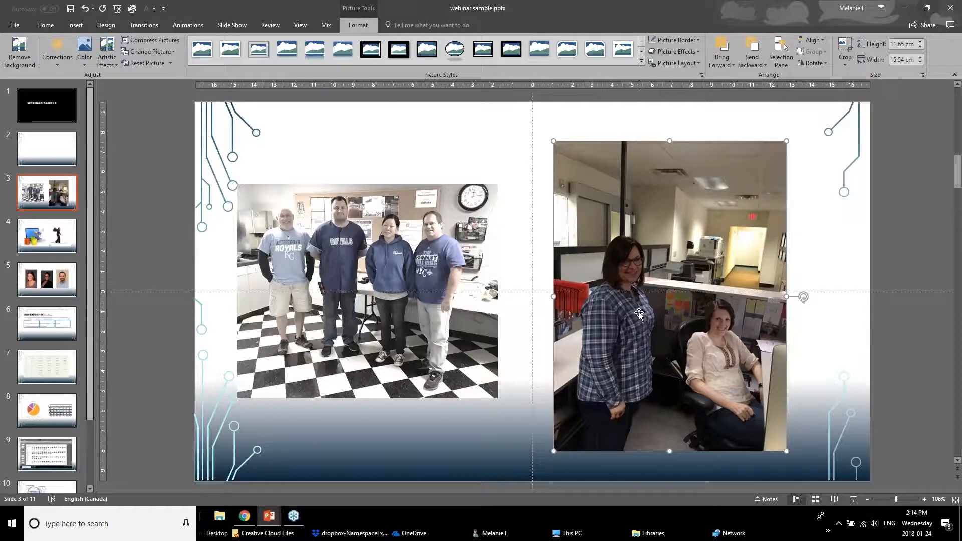
pyautogui.click(45, 62)
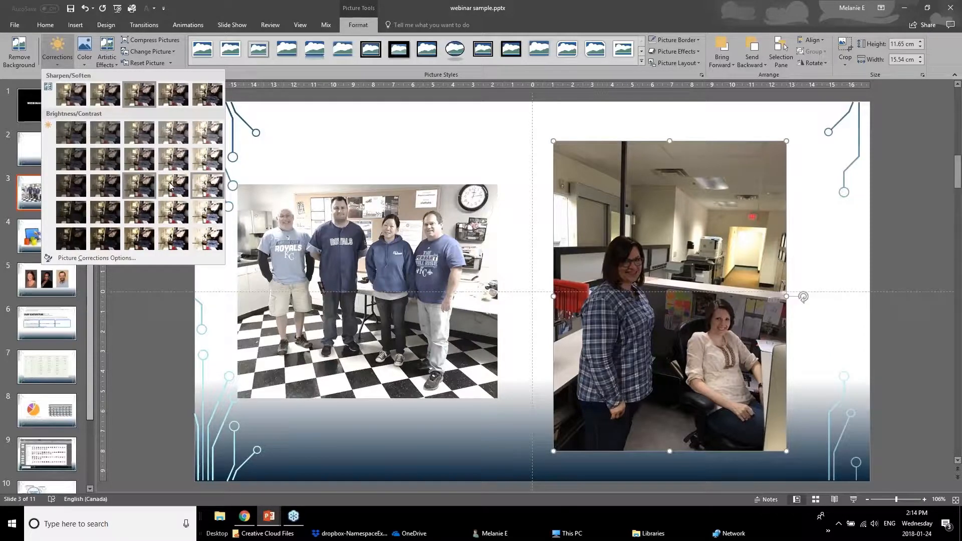
pyautogui.click(204, 187)
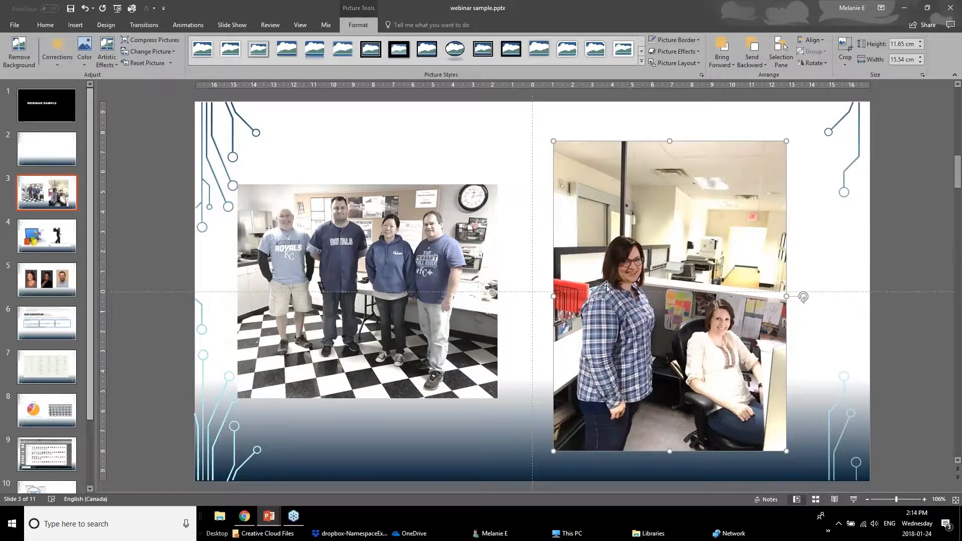
# - Crop the office photo closely around the two women, trimming the ceiling, the floor area and the strip beside the standing woman
pyautogui.click(847, 50)
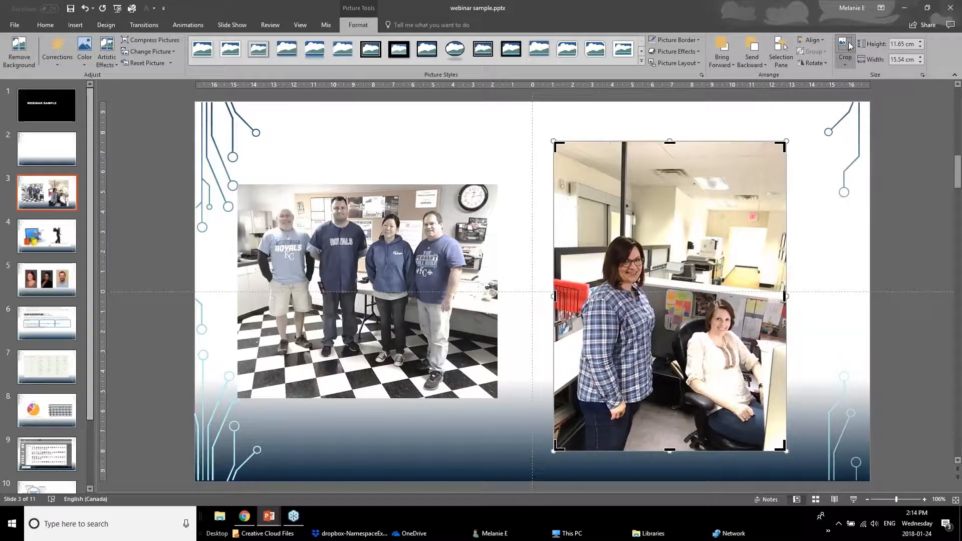
pyautogui.moveTo(670, 142); pyautogui.dragTo(679, 232)
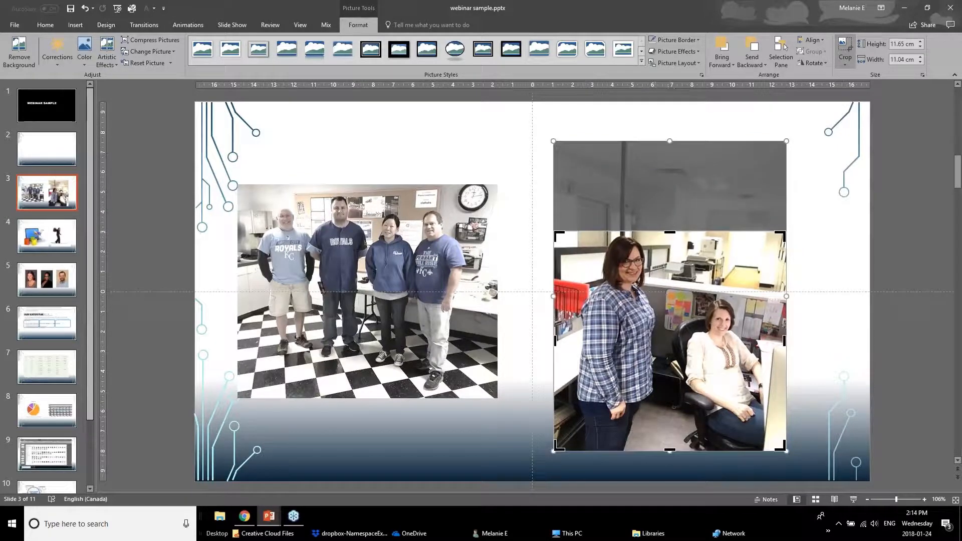
pyautogui.moveTo(671, 450); pyautogui.dragTo(671, 389)
pyautogui.moveTo(560, 304); pyautogui.dragTo(590, 304)
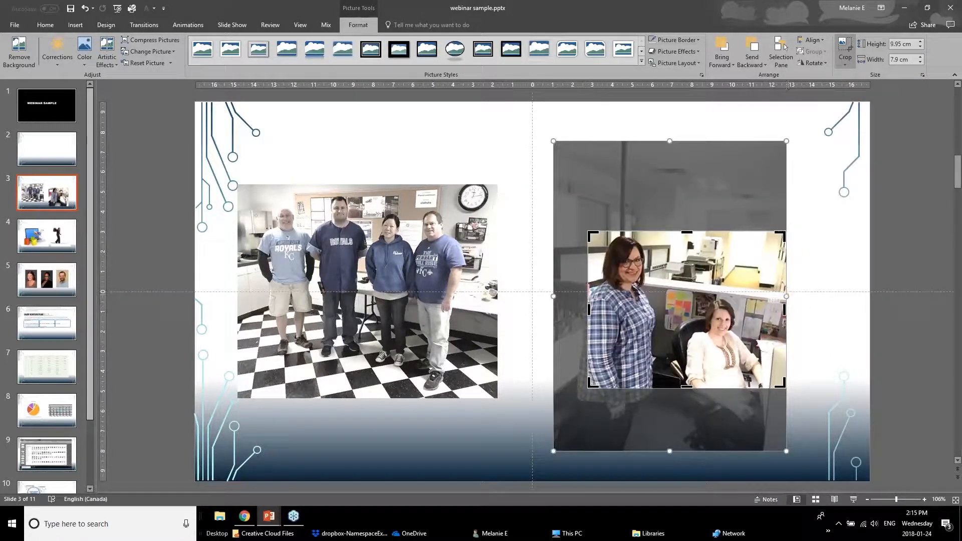
pyautogui.moveTo(787, 296)
pyautogui.mouseDown()
pyautogui.moveTo(779, 306)
pyautogui.moveTo(799, 307)
pyautogui.mouseUp()
pyautogui.click(896, 344)
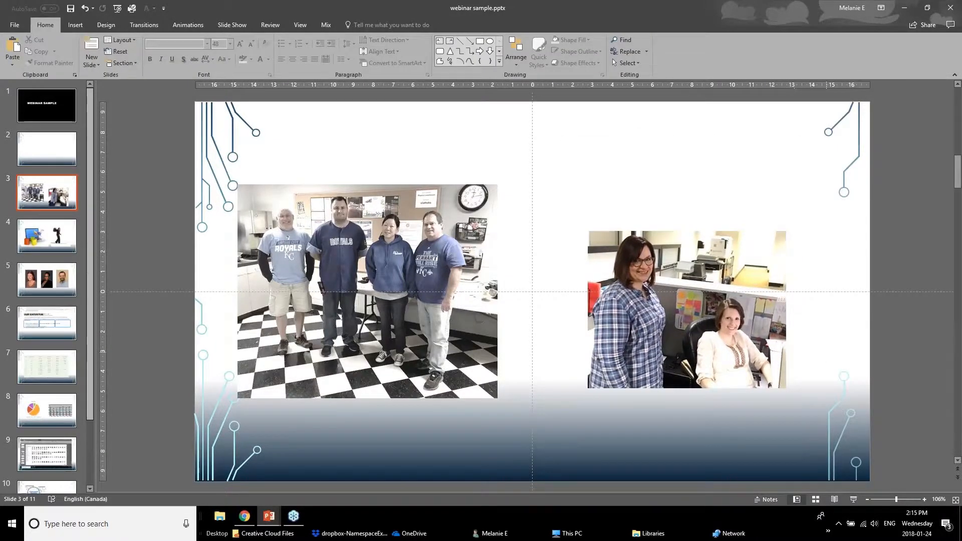
# - Enlarge the cropped office photo to about 11.4 by 9 cm and place it beside the group photo
pyautogui.moveTo(737, 325); pyautogui.dragTo(705, 254)
pyautogui.moveTo(755, 318); pyautogui.dragTo(784, 340)
pyautogui.moveTo(724, 299); pyautogui.dragTo(740, 336)
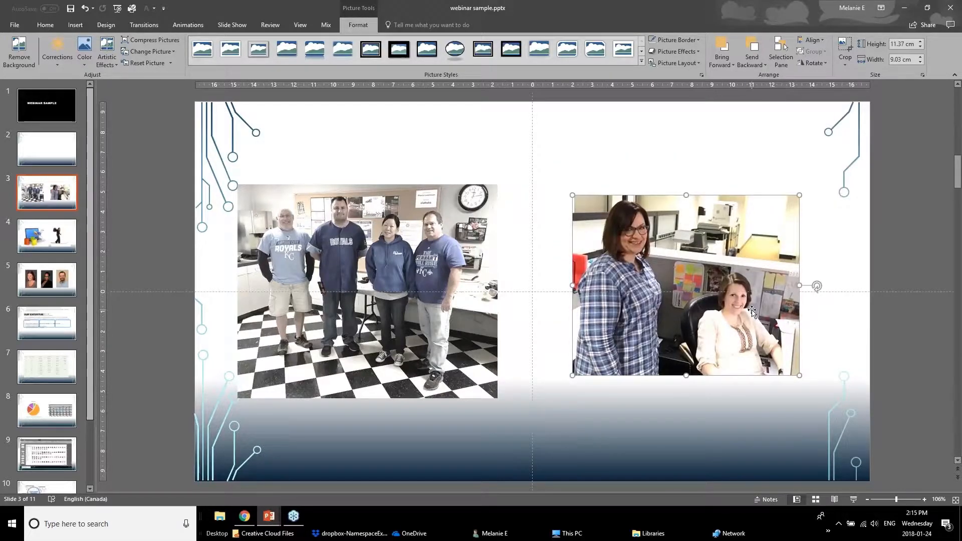
# - Crop away the lower half of the group photo to a height of about 5.4 cm and move it down towards the slide's middle
pyautogui.click(364, 250)
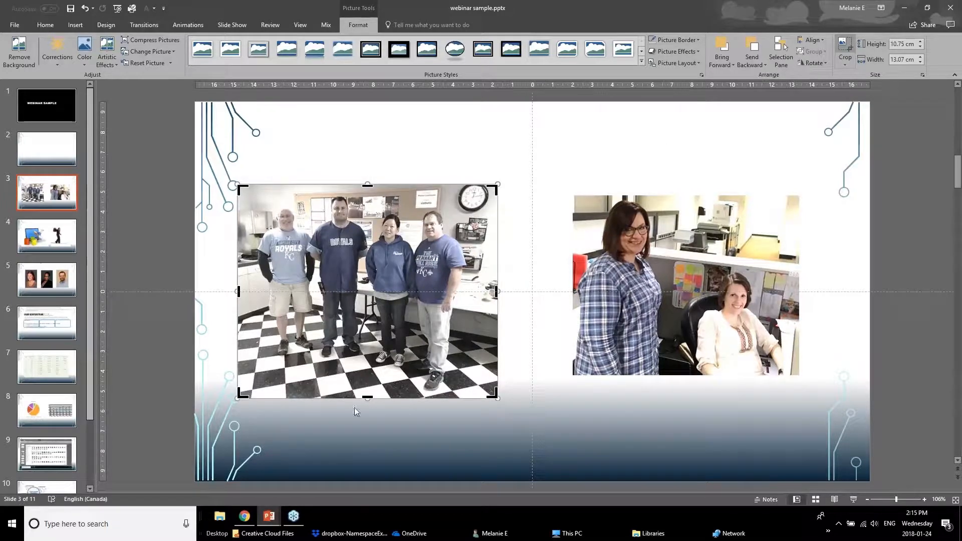
pyautogui.click(846, 47)
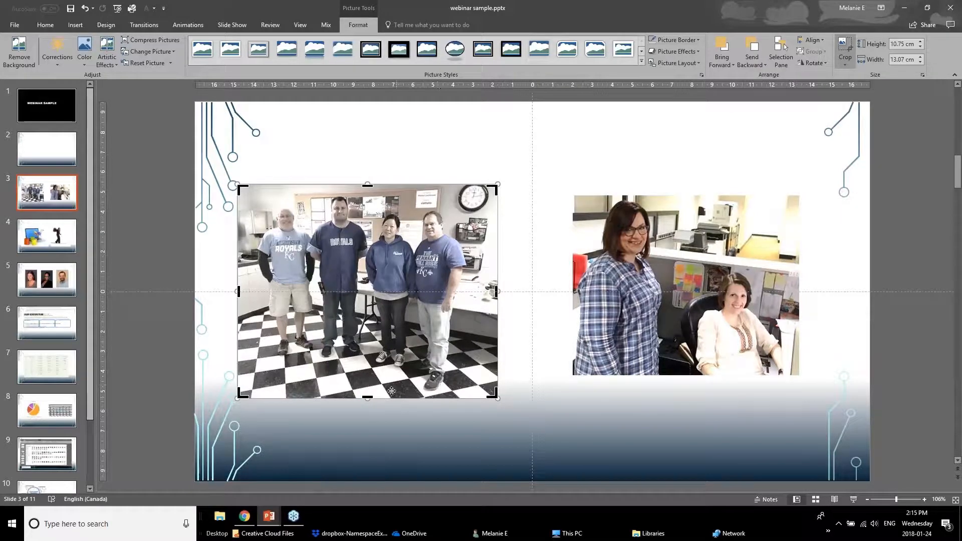
pyautogui.moveTo(367, 397); pyautogui.dragTo(380, 291)
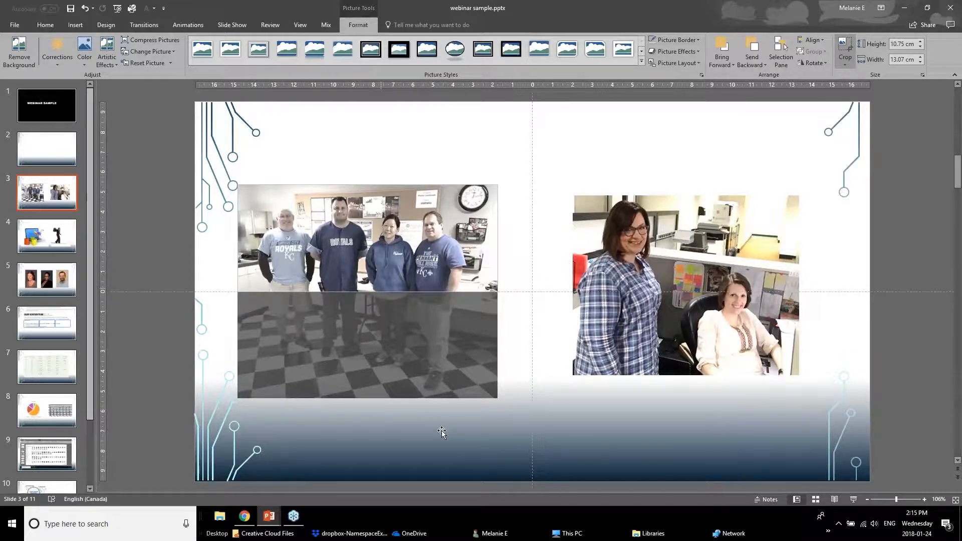
pyautogui.click(146, 384)
pyautogui.moveTo(360, 239); pyautogui.dragTo(365, 271)
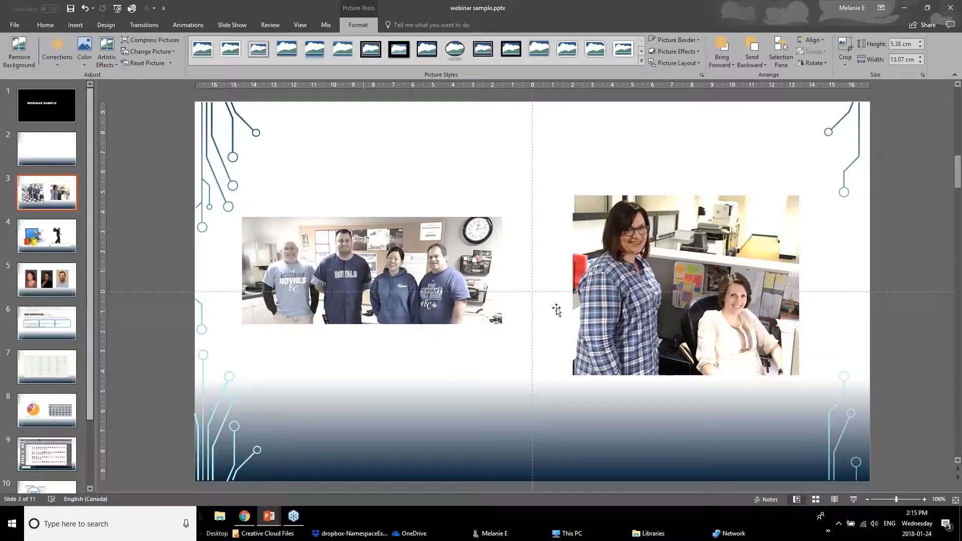
pyautogui.click(396, 281)
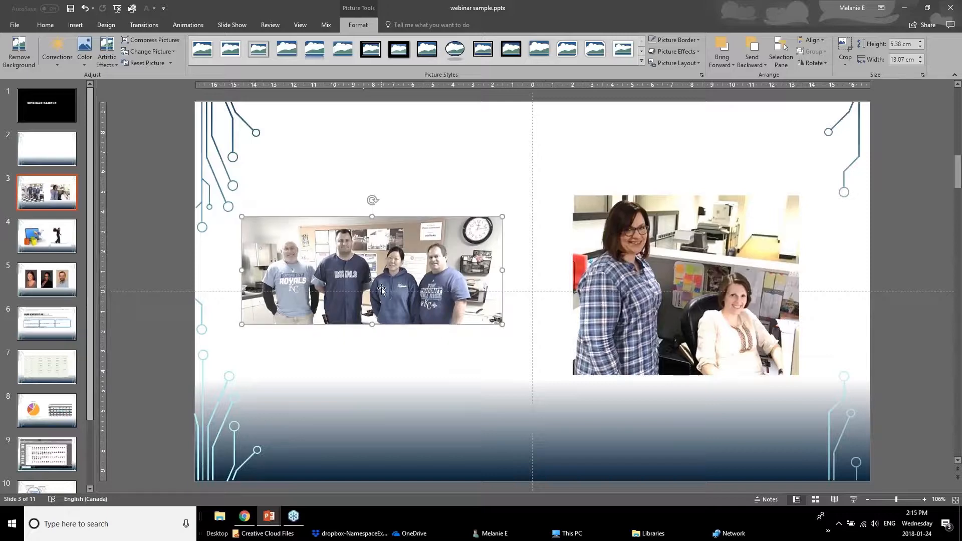
# - Mute the office photo's colors with the second-lowest color saturation preset to match the group photo
pyautogui.click(690, 266)
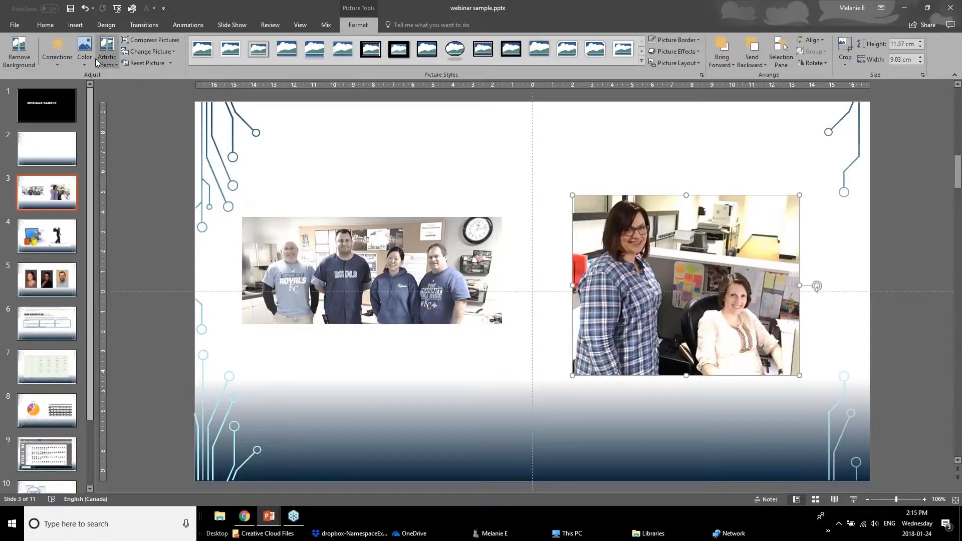
pyautogui.click(84, 48)
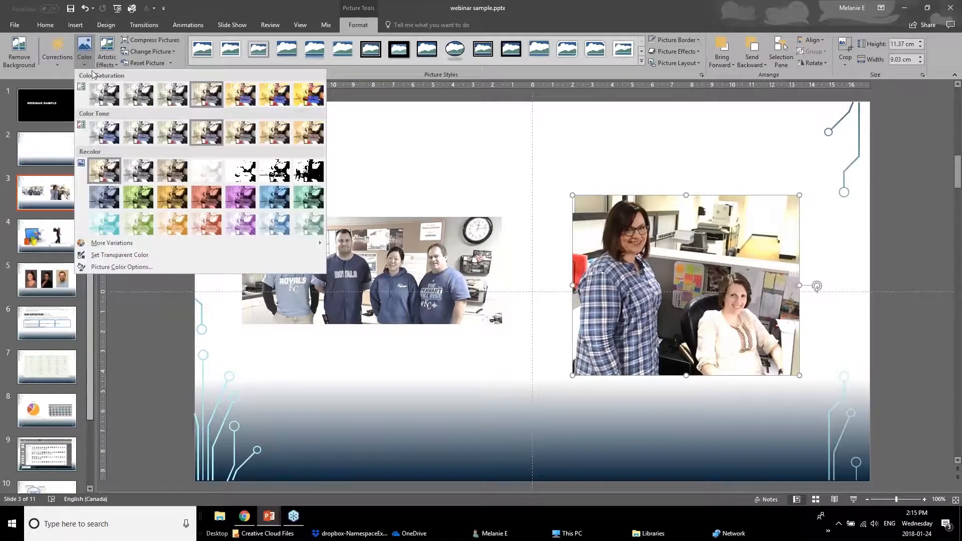
pyautogui.click(129, 99)
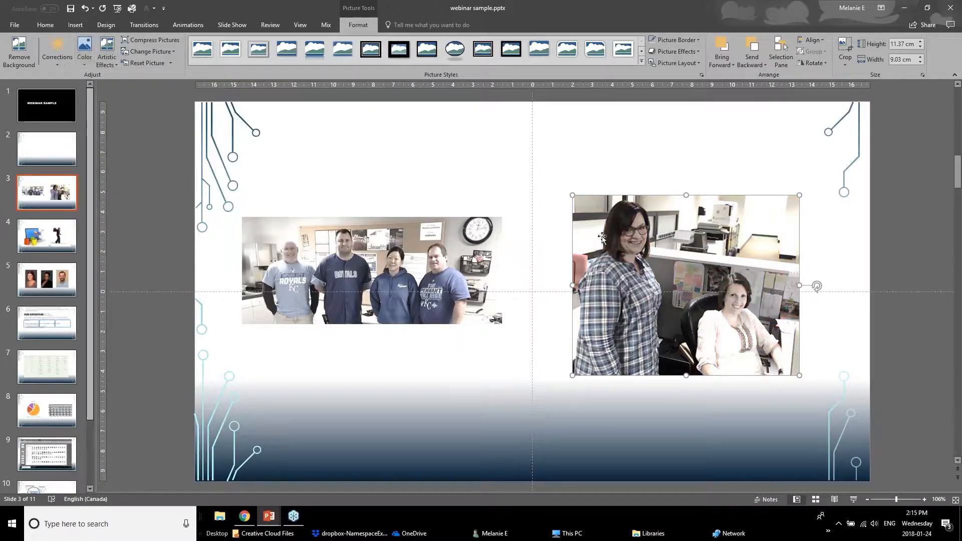
pyautogui.click(476, 354)
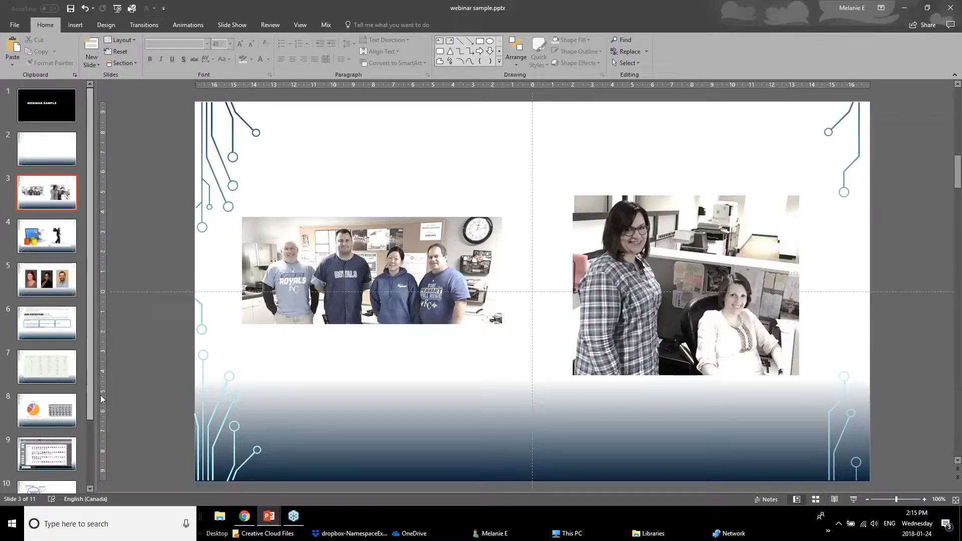
# - Switch to the Powerpoint Webinar January 2018 v1 presentation and view its Removing Background slide
pyautogui.moveTo(275, 522)
pyautogui.click(214, 474)
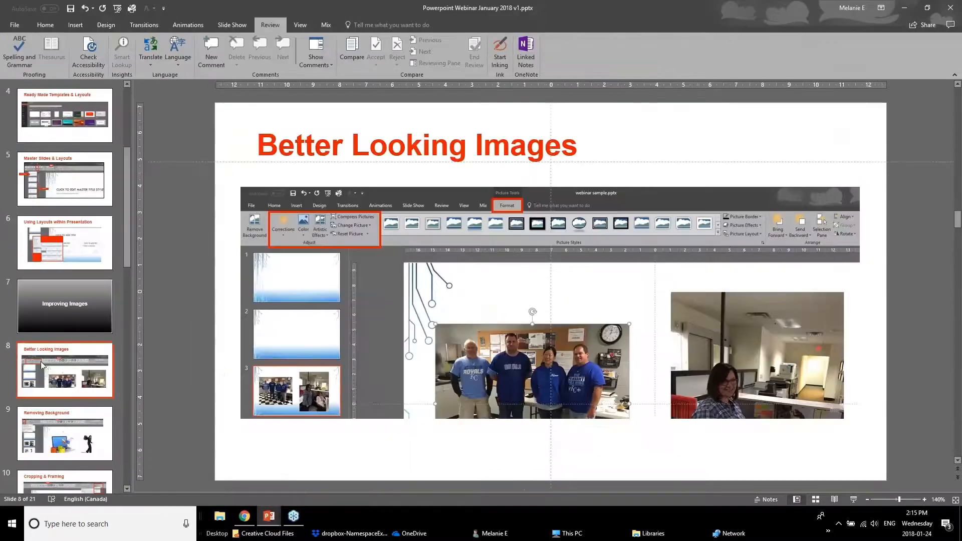
pyautogui.click(26, 457)
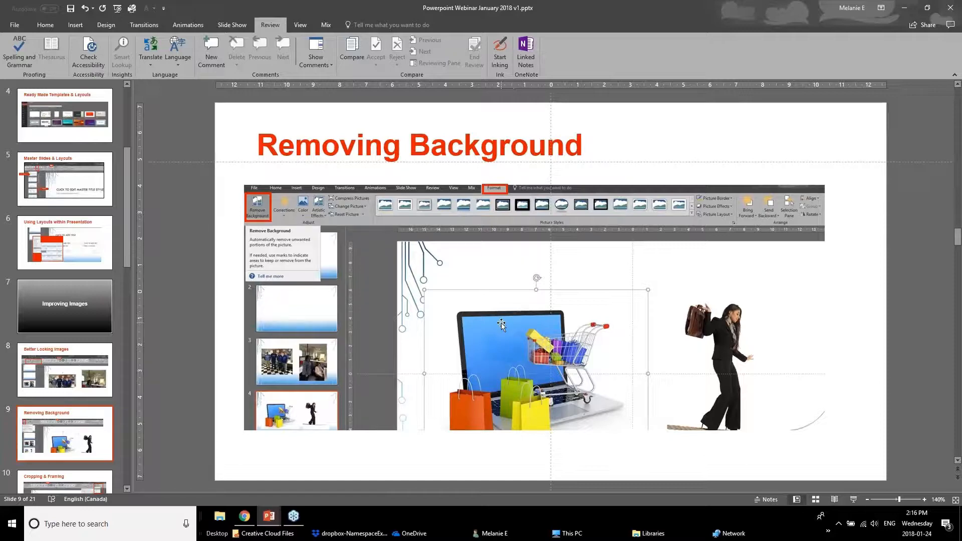
# - Return to webinar sample.pptx and reposition the laptop shopping picture and the tightrope businesswoman picture on slide 4
pyautogui.click(264, 518)
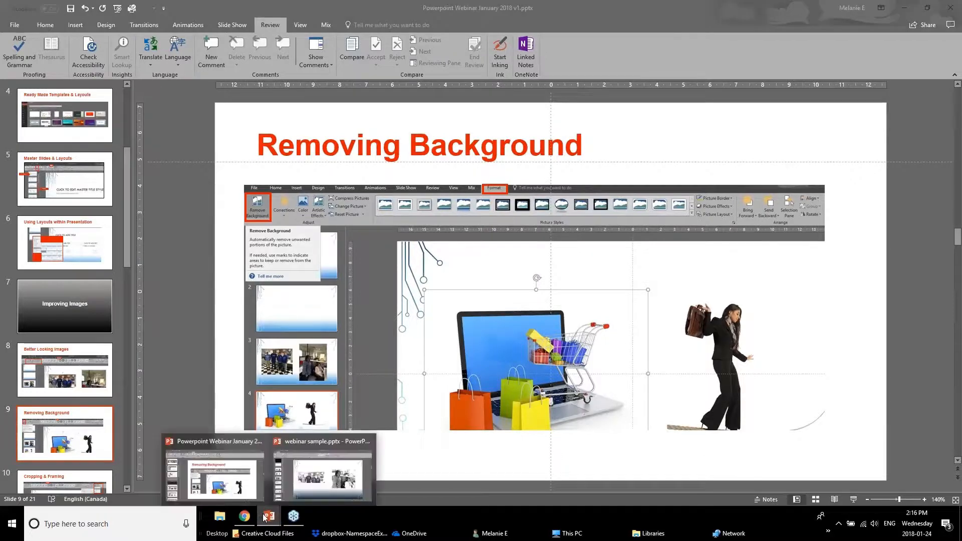
pyautogui.click(302, 466)
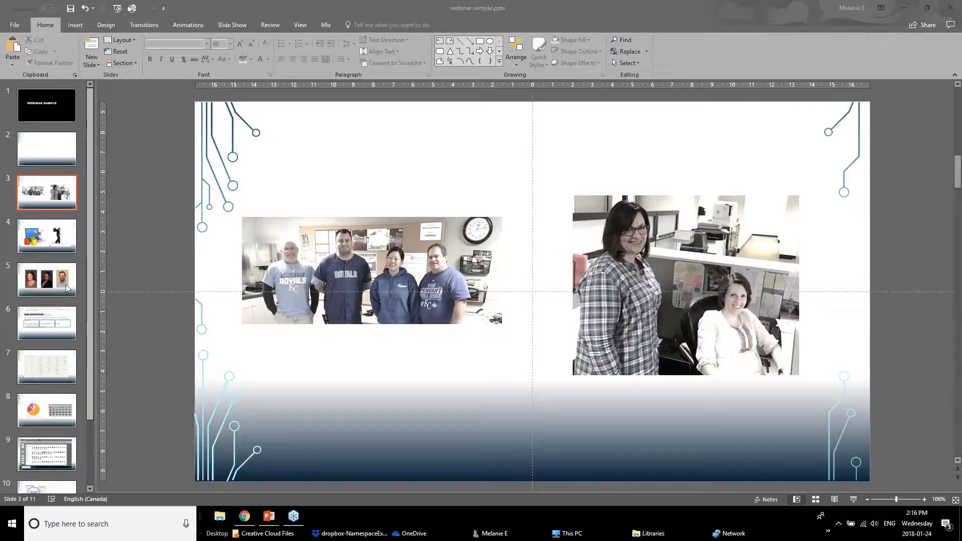
pyautogui.click(42, 234)
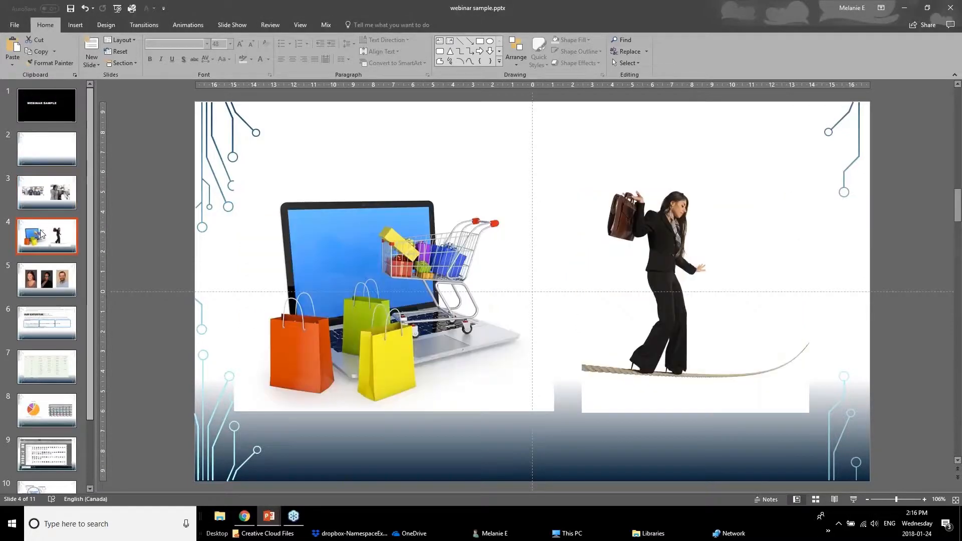
pyautogui.moveTo(418, 282); pyautogui.dragTo(394, 292)
pyautogui.moveTo(628, 300); pyautogui.dragTo(661, 316)
pyautogui.moveTo(398, 336)
pyautogui.mouseDown()
pyautogui.moveTo(392, 375)
pyautogui.moveTo(392, 342)
pyautogui.mouseUp()
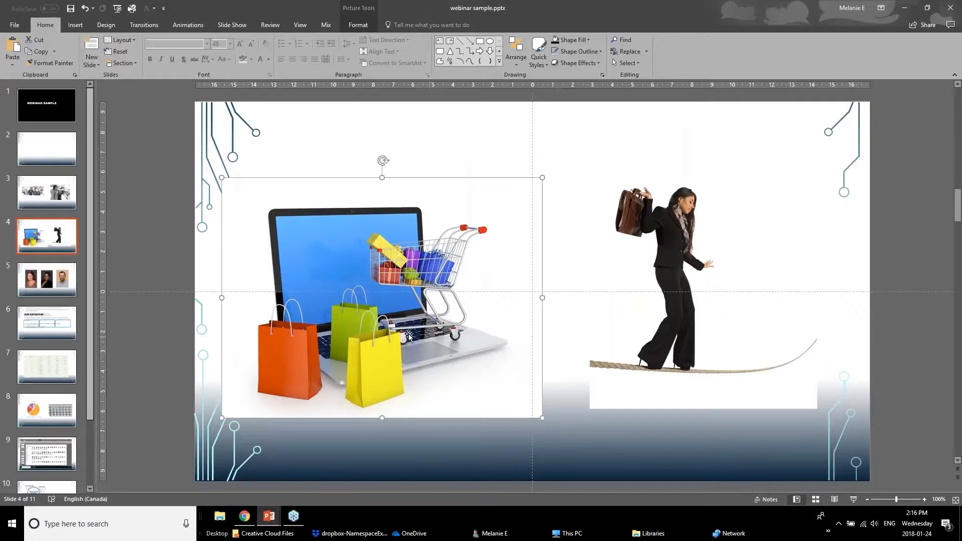
# - Start removing the laptop picture's background, marking the laptop base and the shopping cart frame as areas to keep
pyautogui.click(353, 9)
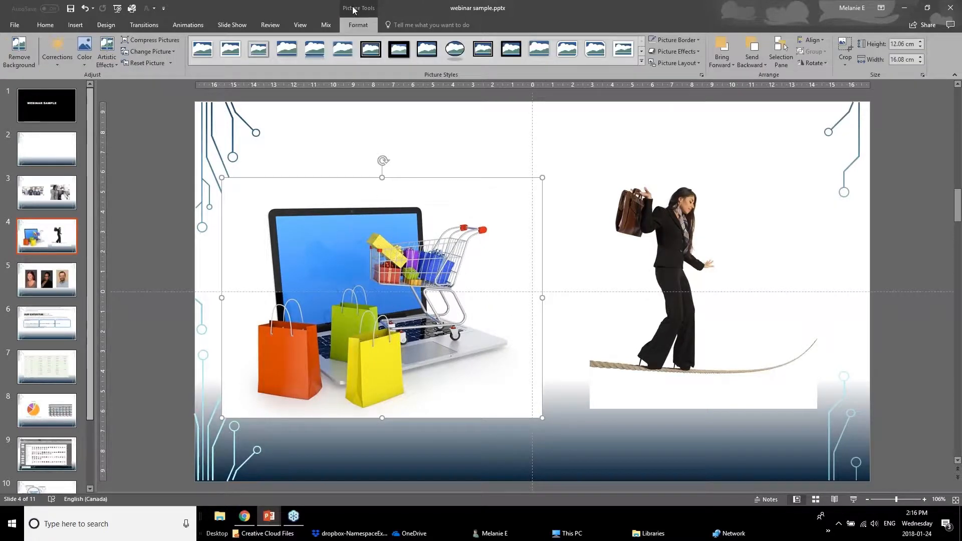
pyautogui.click(23, 59)
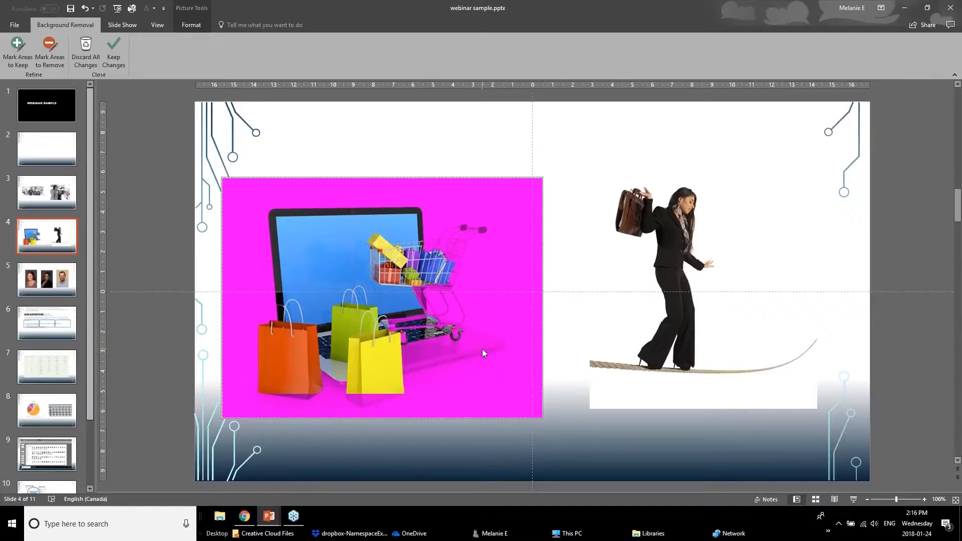
pyautogui.click(17, 62)
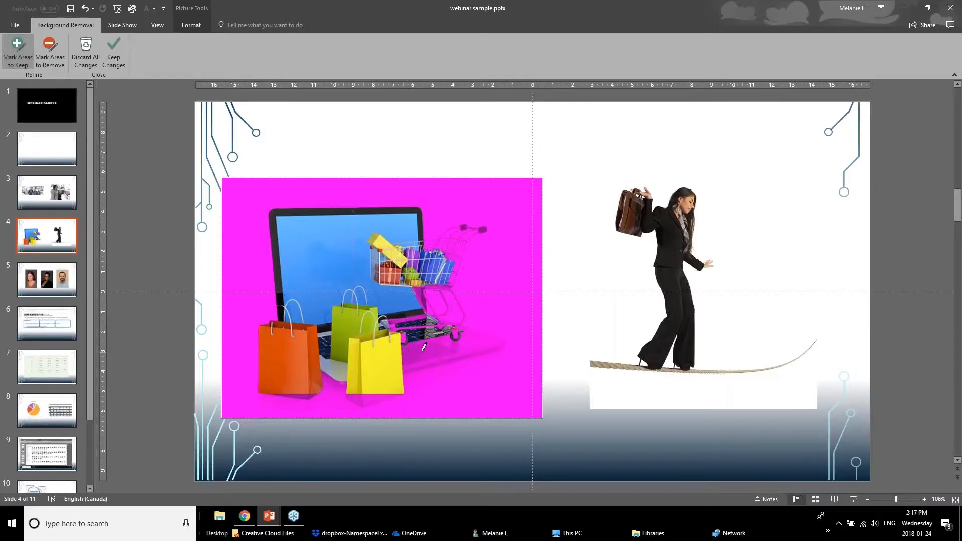
pyautogui.moveTo(471, 339)
pyautogui.mouseDown()
pyautogui.moveTo(408, 352)
pyautogui.moveTo(496, 346)
pyautogui.mouseUp()
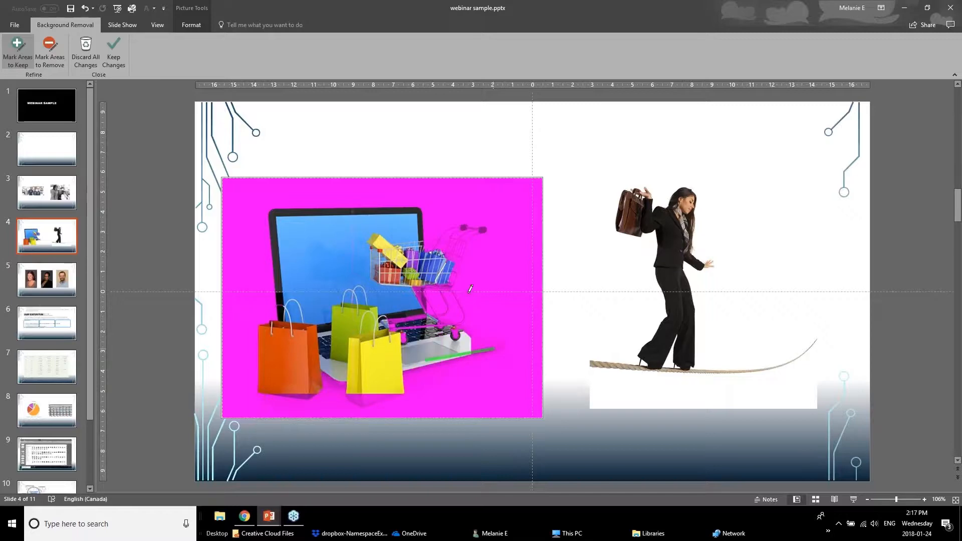
pyautogui.moveTo(463, 244); pyautogui.dragTo(448, 304)
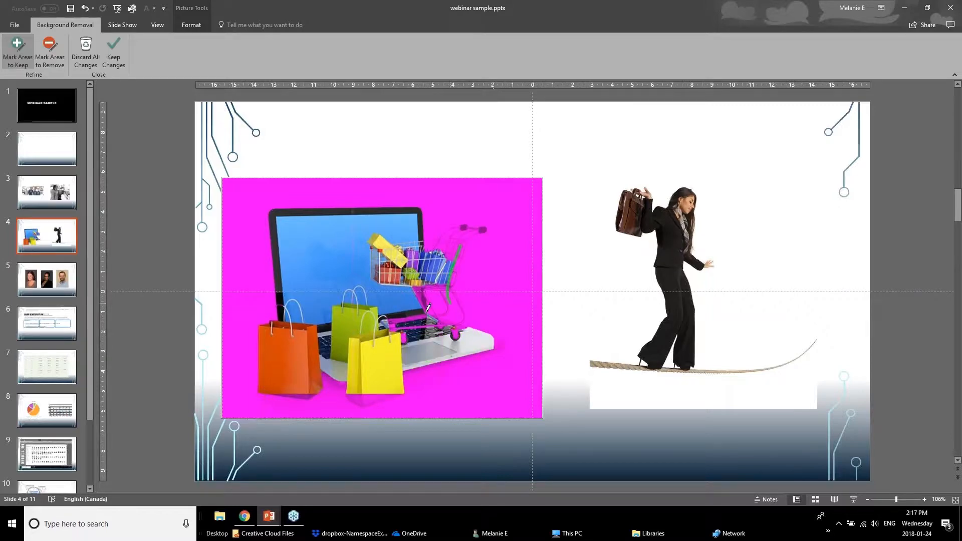
# - Mark the shopping bag bottoms and the laptop's front edge to keep, apply the background removal and move the picture up slightly
pyautogui.moveTo(358, 397); pyautogui.dragTo(376, 396)
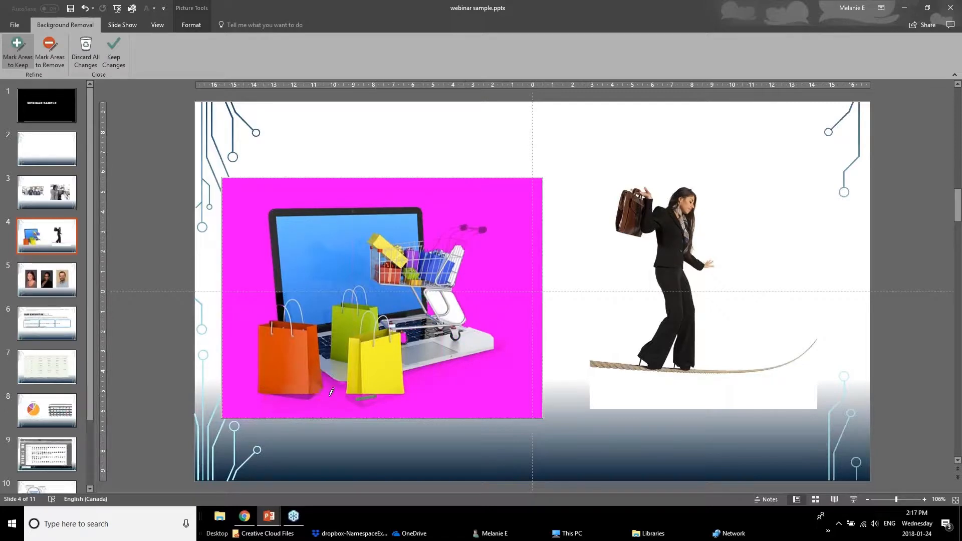
pyautogui.moveTo(323, 376); pyautogui.dragTo(346, 391)
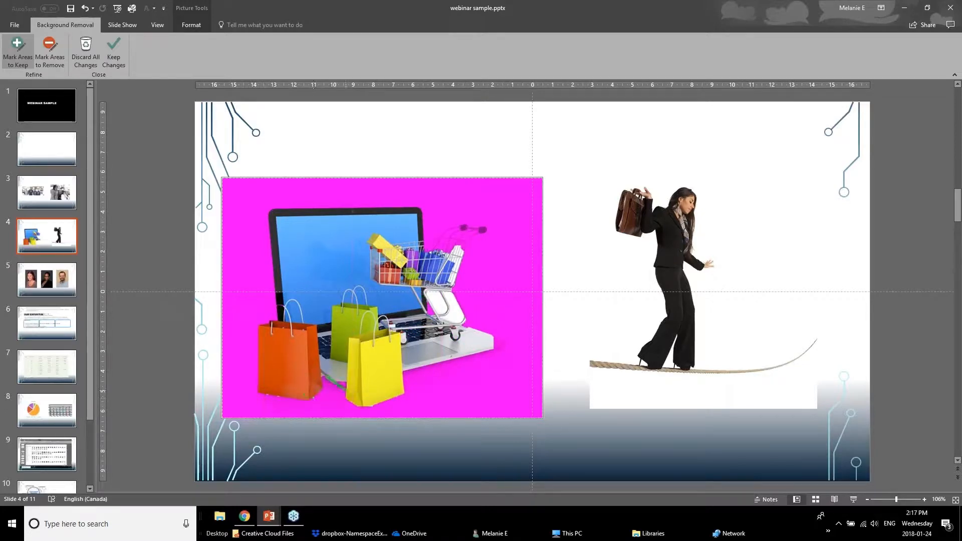
pyautogui.moveTo(428, 373); pyautogui.dragTo(498, 352)
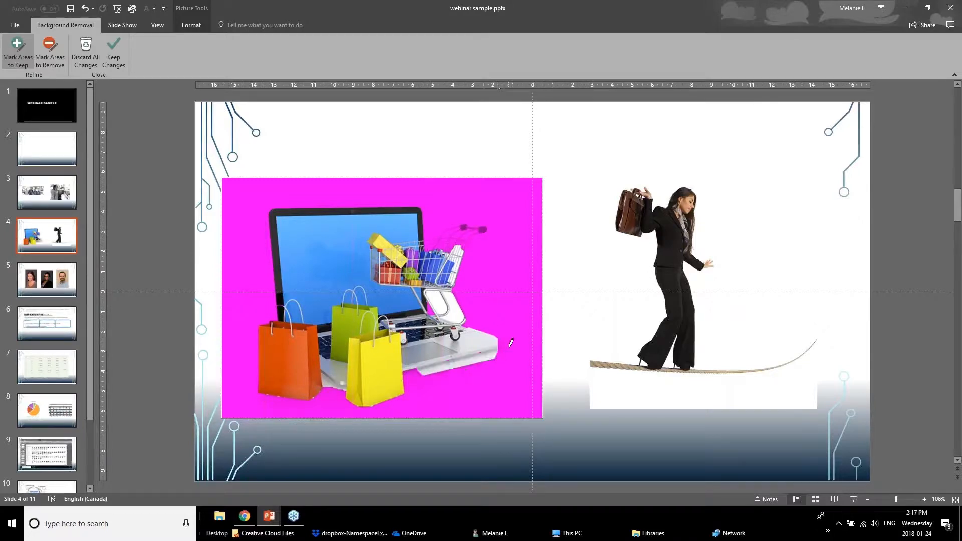
pyautogui.moveTo(503, 343); pyautogui.dragTo(510, 352)
pyautogui.moveTo(408, 375); pyautogui.dragTo(423, 375)
pyautogui.click(116, 59)
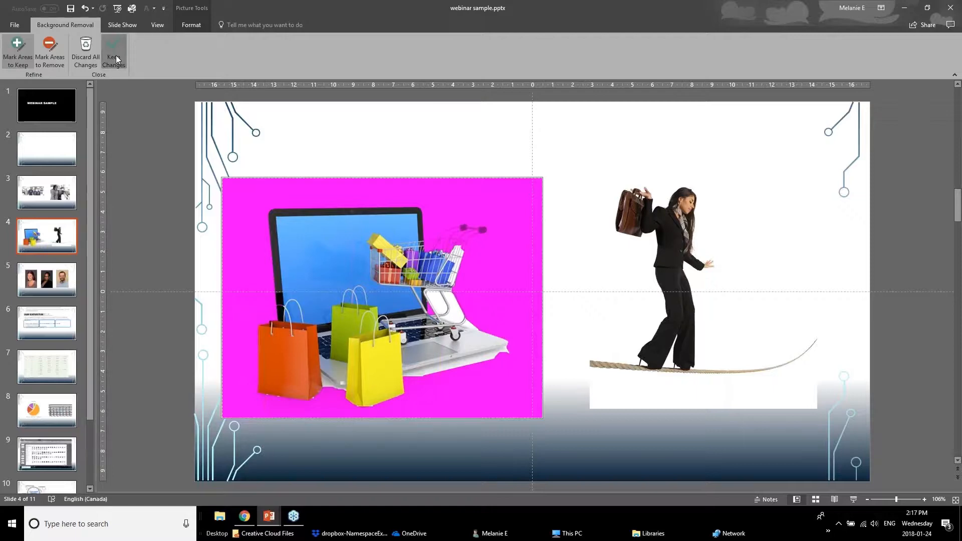
pyautogui.moveTo(395, 368); pyautogui.dragTo(358, 302)
# - Remove the background of the tightrope businesswoman picture, marking both ends of the rope as areas to keep
pyautogui.click(597, 180)
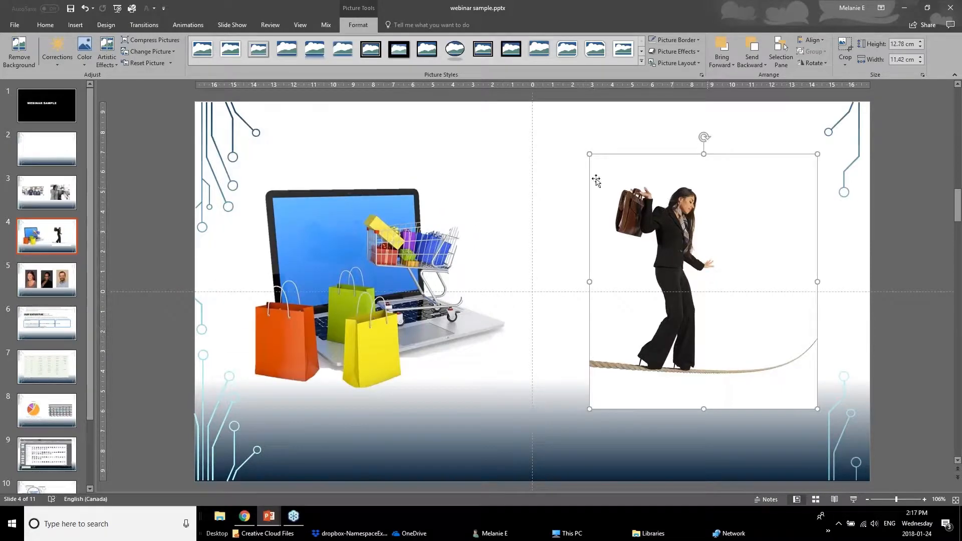
pyautogui.click(19, 50)
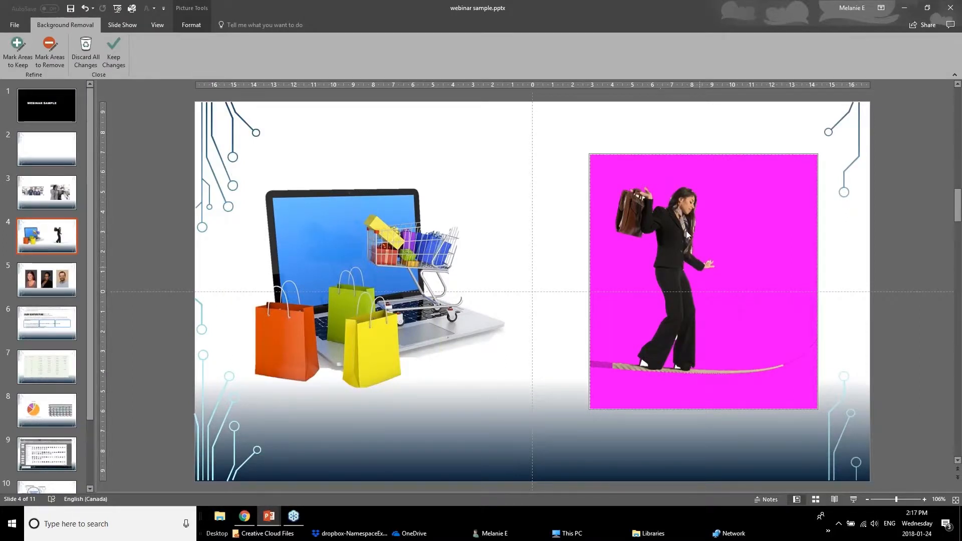
pyautogui.click(17, 50)
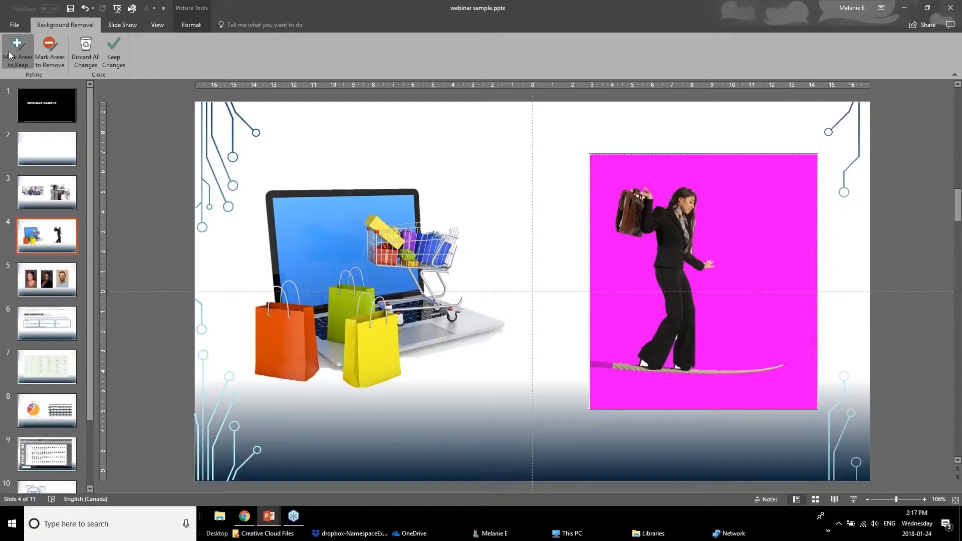
pyautogui.moveTo(603, 363); pyautogui.dragTo(626, 367)
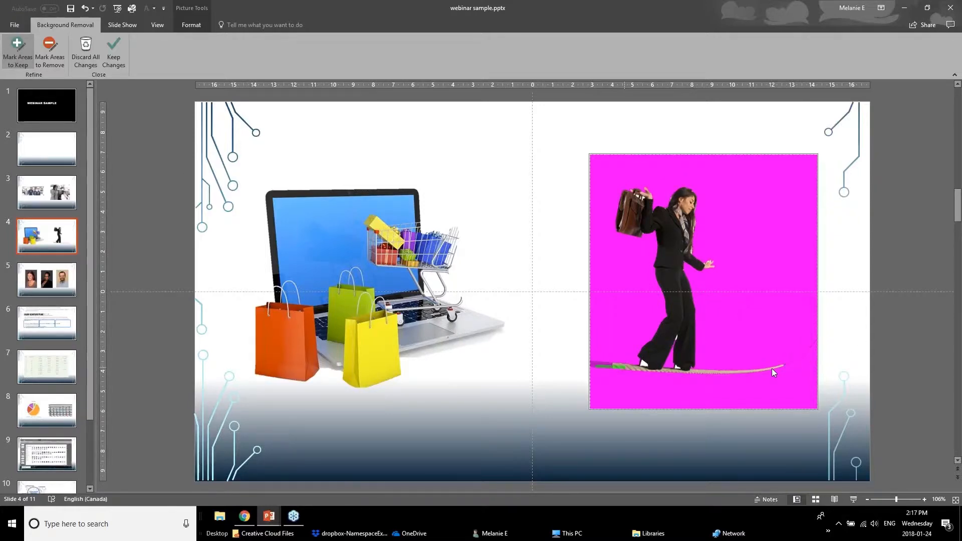
pyautogui.moveTo(788, 362); pyautogui.dragTo(800, 357)
pyautogui.click(107, 50)
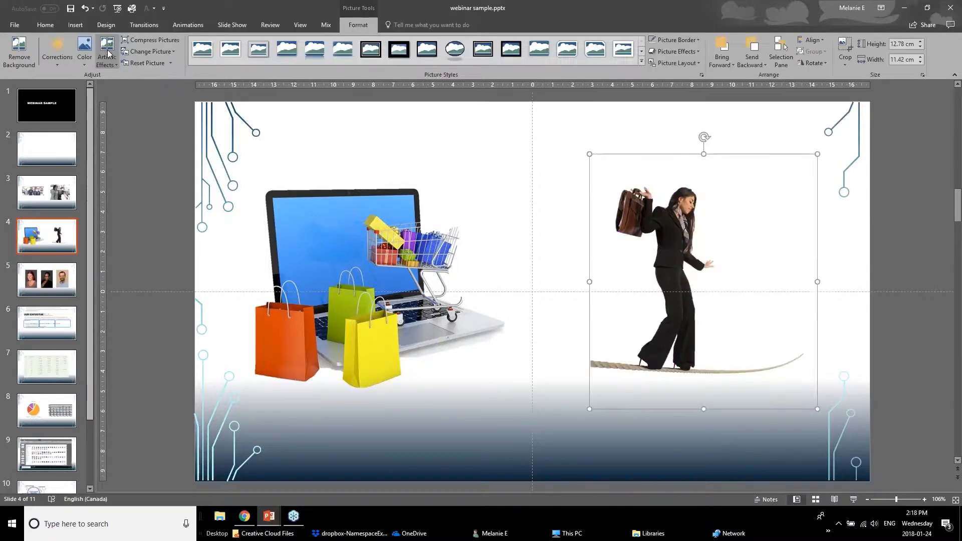
# - Move the tightrope picture slightly up and toward the slide's center and bring it forward
pyautogui.moveTo(691, 301); pyautogui.dragTo(672, 274)
pyautogui.click(717, 65)
pyautogui.click(727, 79)
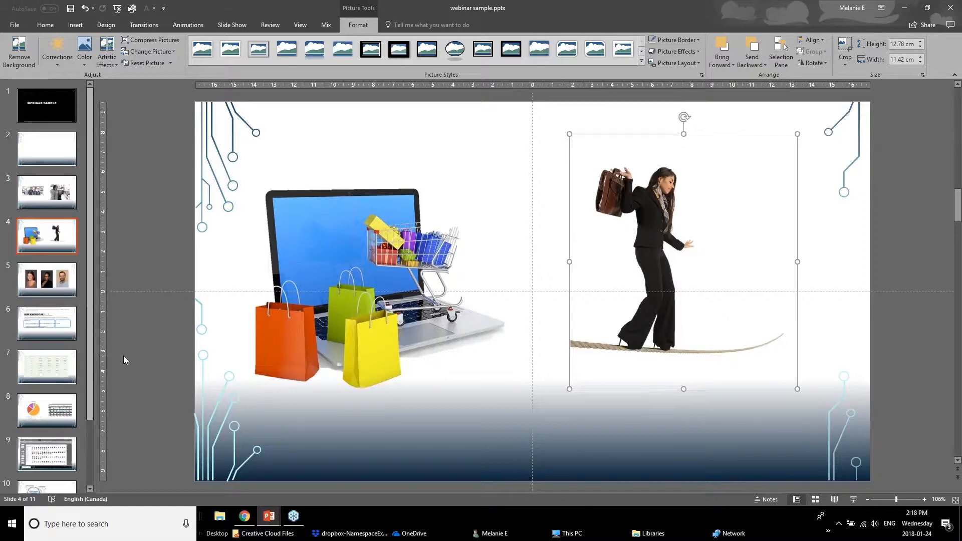
# - Go to slide 5 and crop the portrait of the woman in the brown top to an oval shape
pyautogui.click(37, 285)
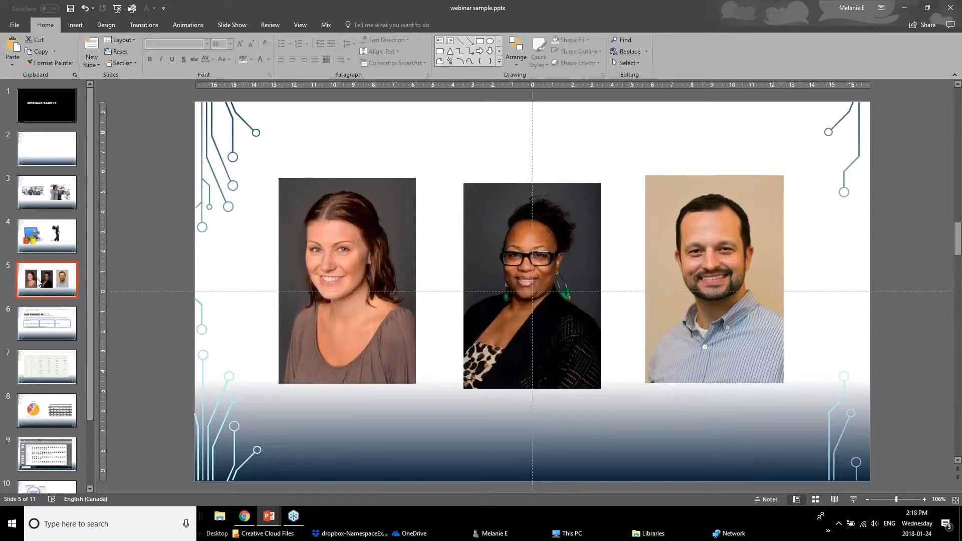
pyautogui.click(285, 299)
pyautogui.click(497, 311)
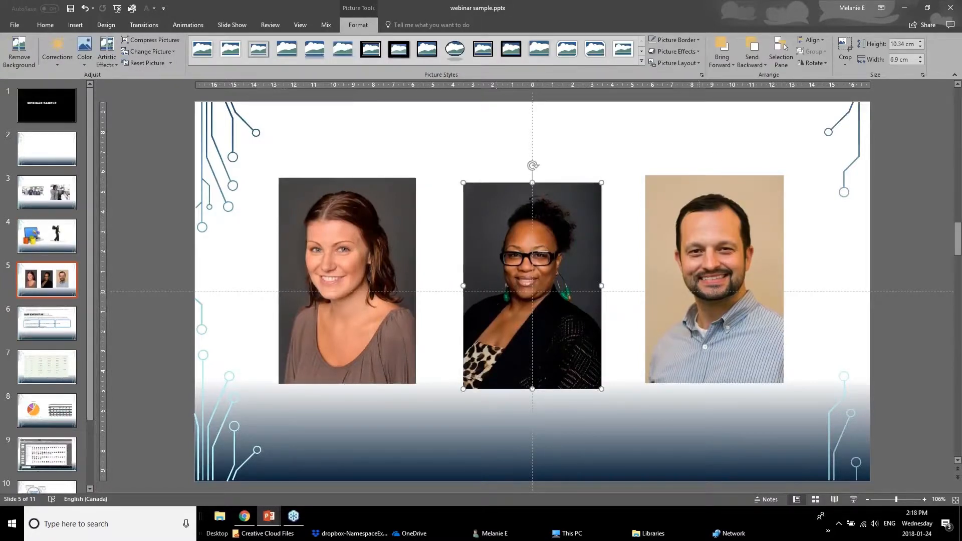
pyautogui.click(654, 316)
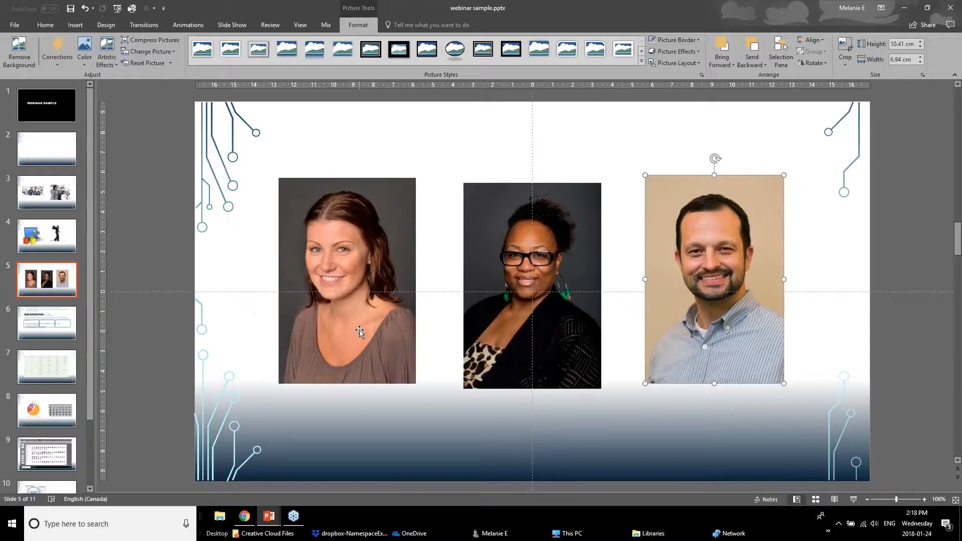
pyautogui.click(366, 300)
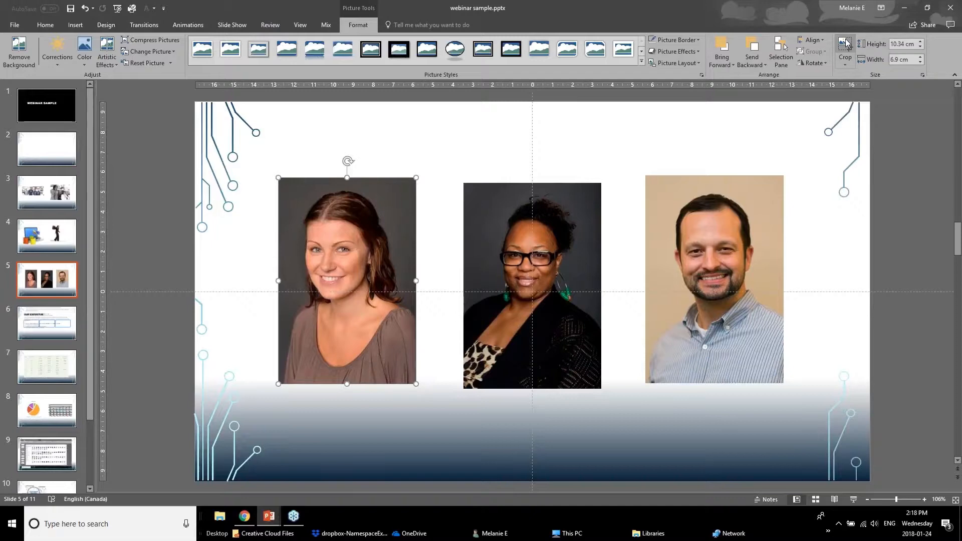
pyautogui.click(847, 68)
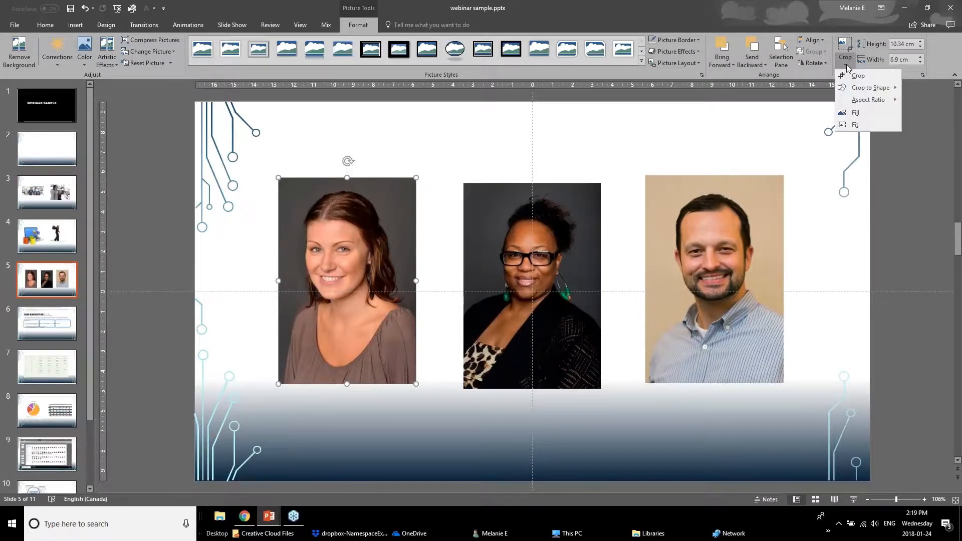
pyautogui.moveTo(854, 91)
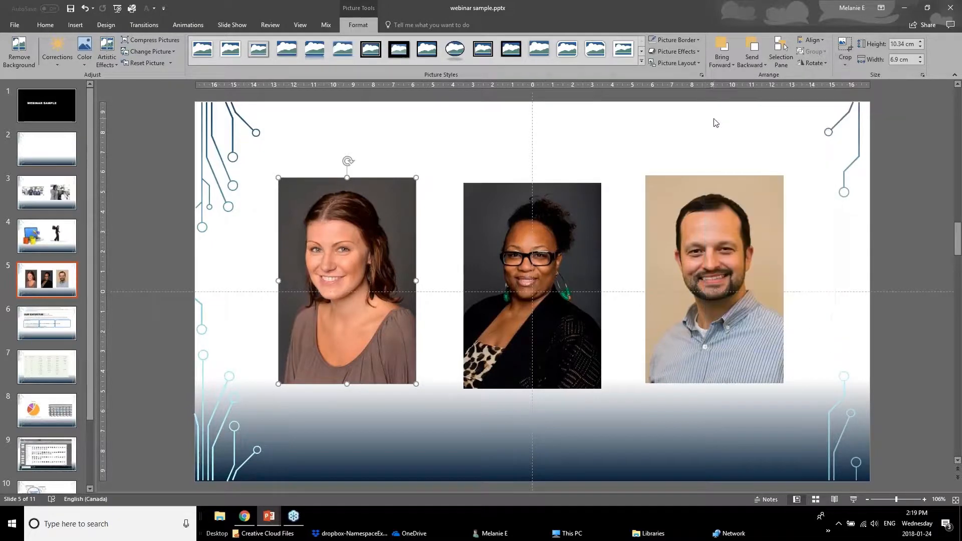
pyautogui.click(712, 120)
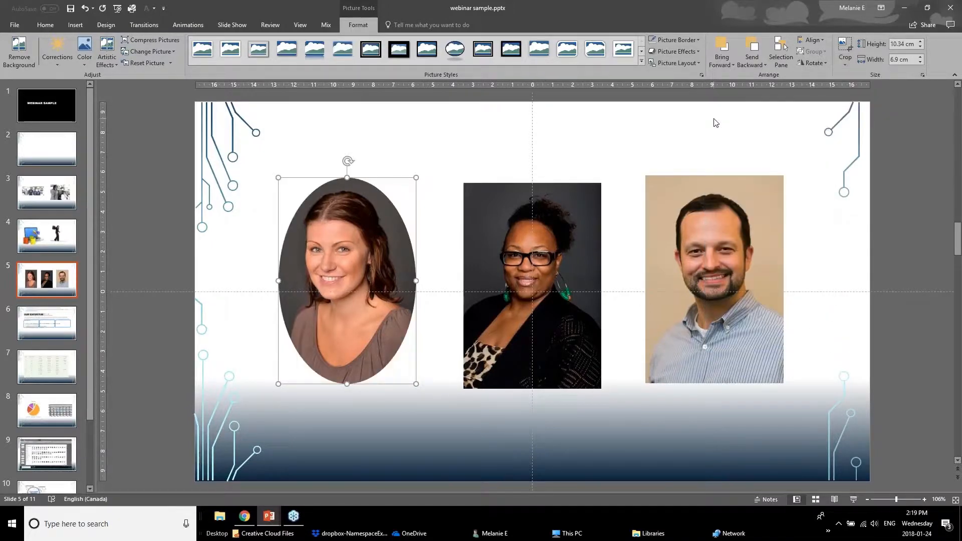
# - Tighten the oval crop around the woman's face to about 6.1 cm high by 5.5 cm wide and move the portrait slightly down
pyautogui.click(846, 47)
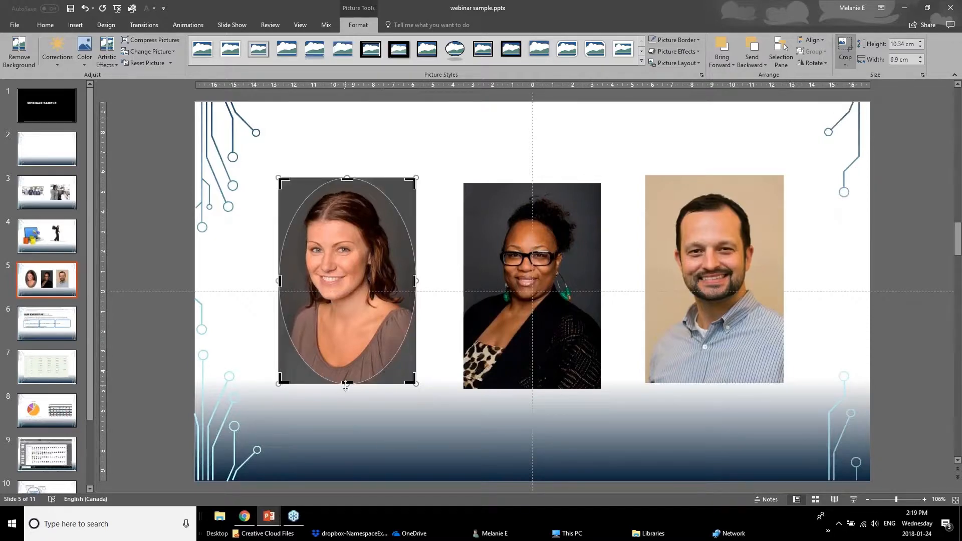
pyautogui.moveTo(345, 386); pyautogui.dragTo(347, 325)
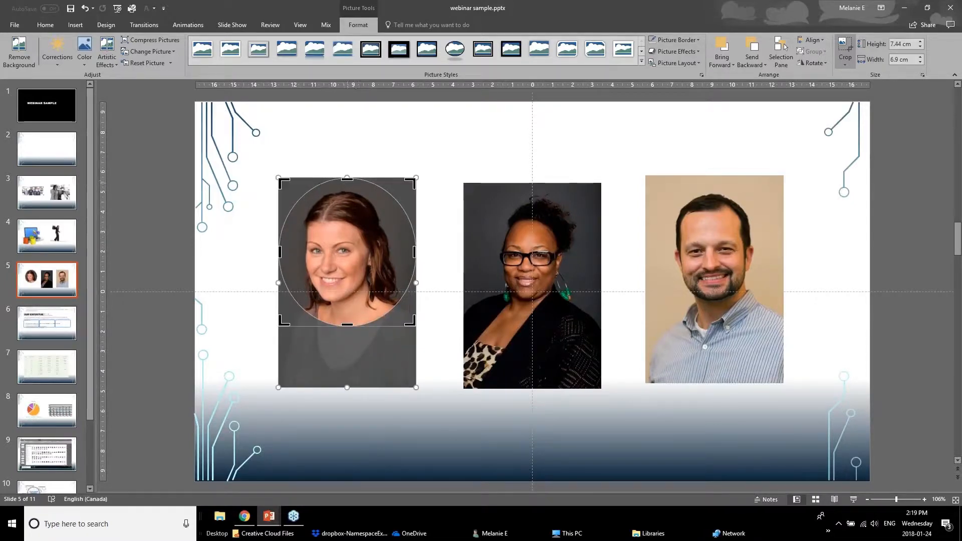
pyautogui.moveTo(347, 180); pyautogui.dragTo(351, 192)
pyautogui.moveTo(280, 257); pyautogui.dragTo(286, 258)
pyautogui.moveTo(405, 261); pyautogui.dragTo(396, 262)
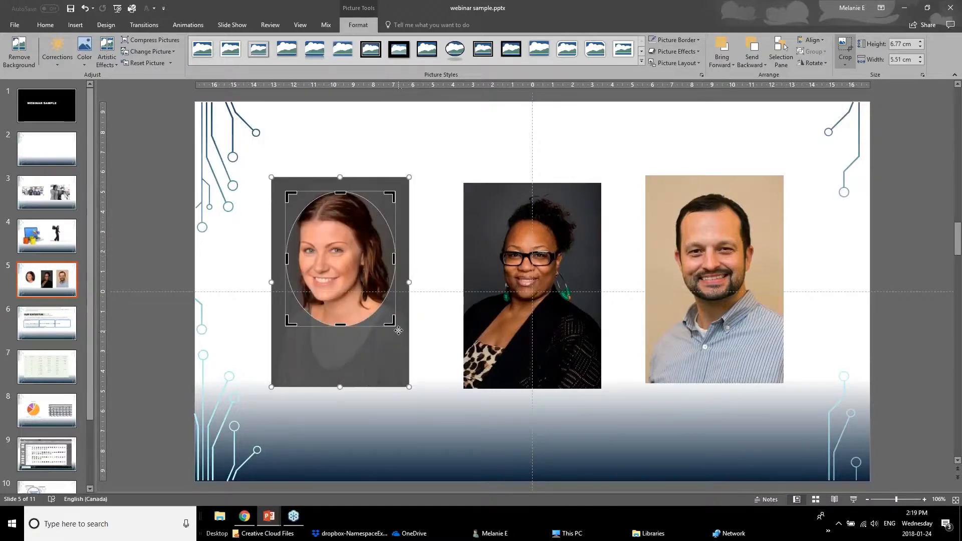
pyautogui.moveTo(395, 326); pyautogui.dragTo(391, 313)
pyautogui.click(251, 346)
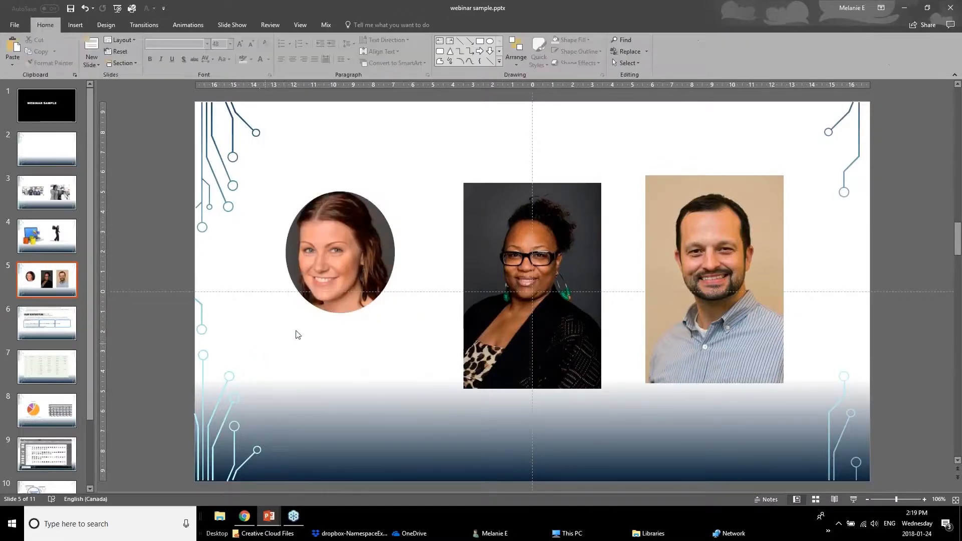
pyautogui.click(327, 274)
pyautogui.moveTo(376, 278); pyautogui.dragTo(370, 289)
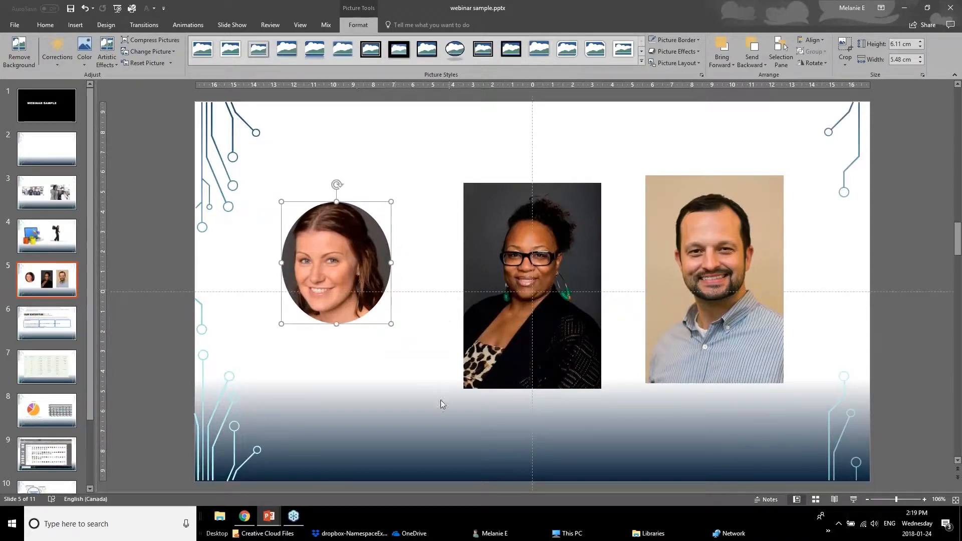
pyautogui.click(351, 366)
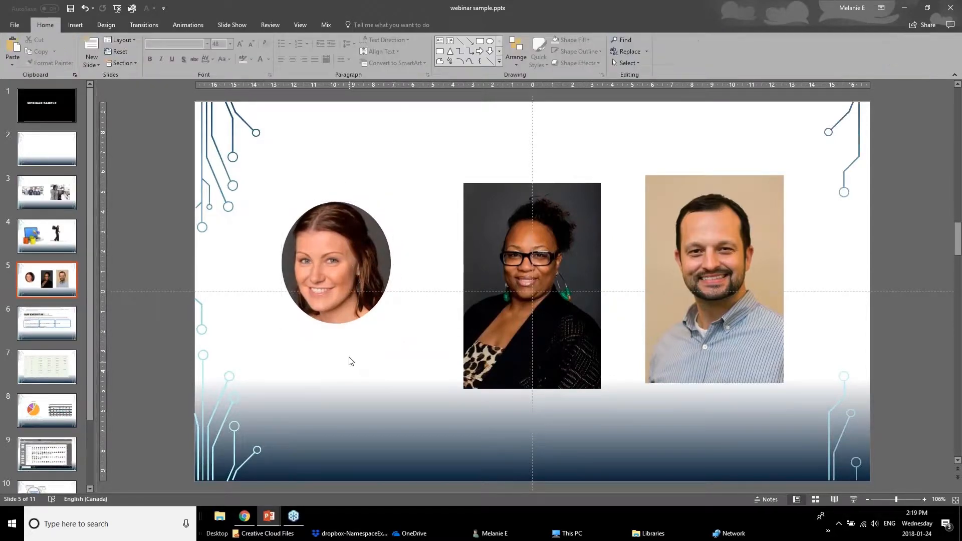
# - Copy the oval portrait's formatting onto the middle portrait and the man's portrait with Format Painter
pyautogui.click(371, 277)
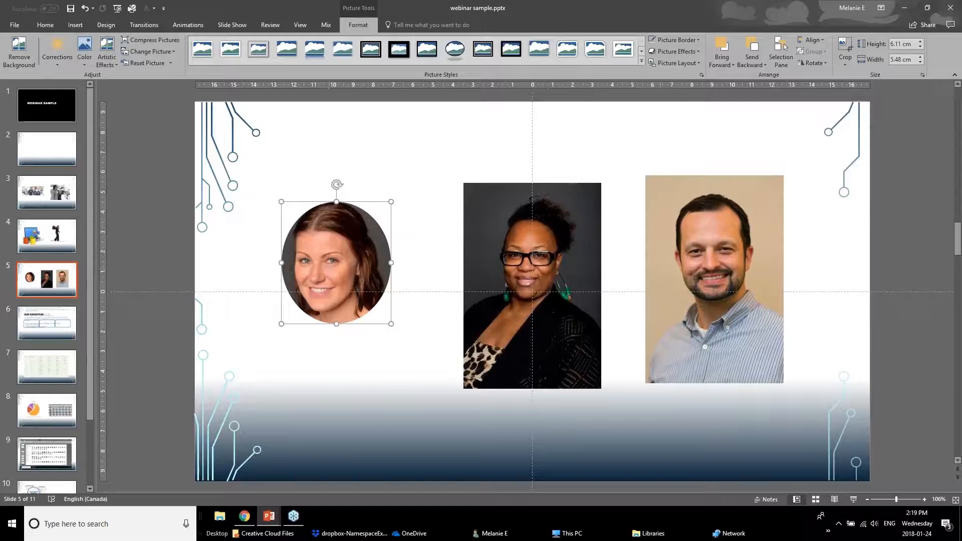
pyautogui.click(45, 25)
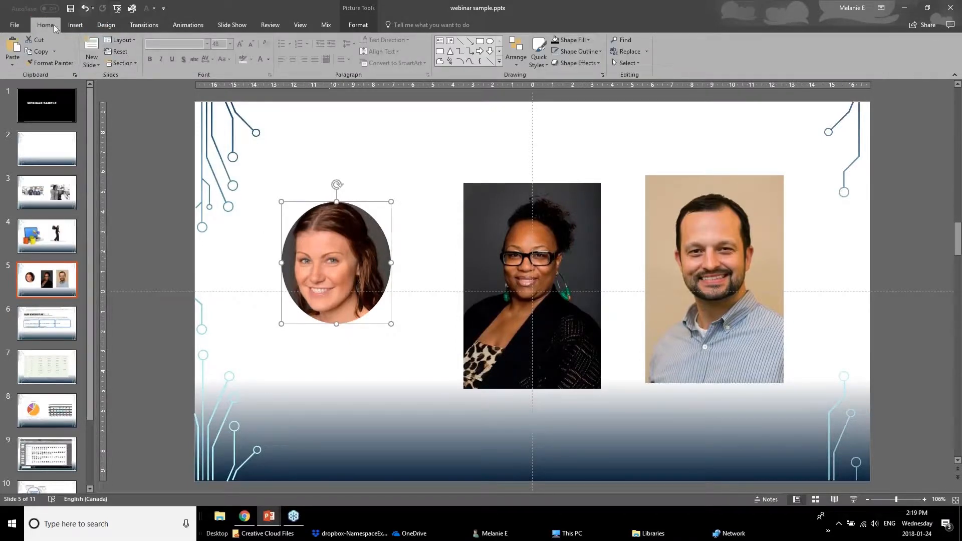
pyautogui.click(58, 64)
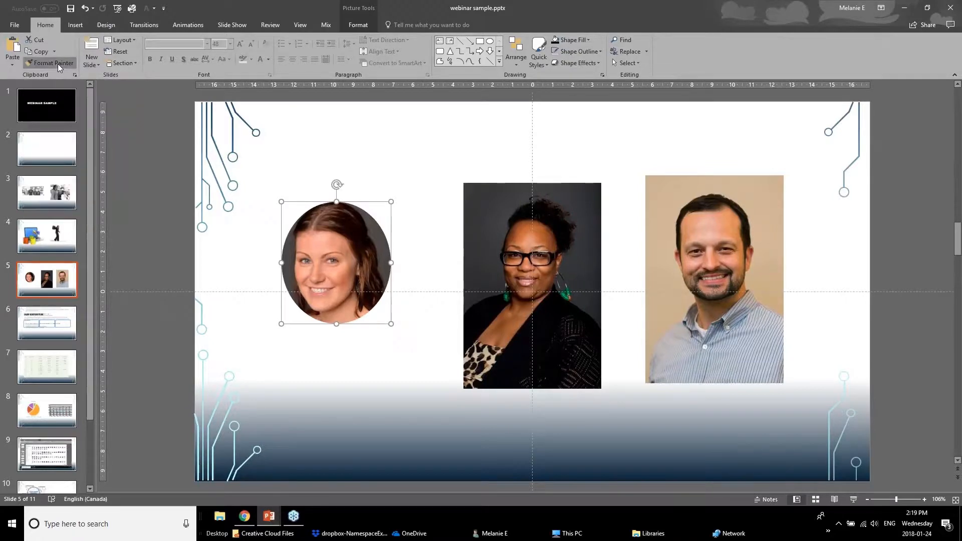
pyautogui.click(518, 213)
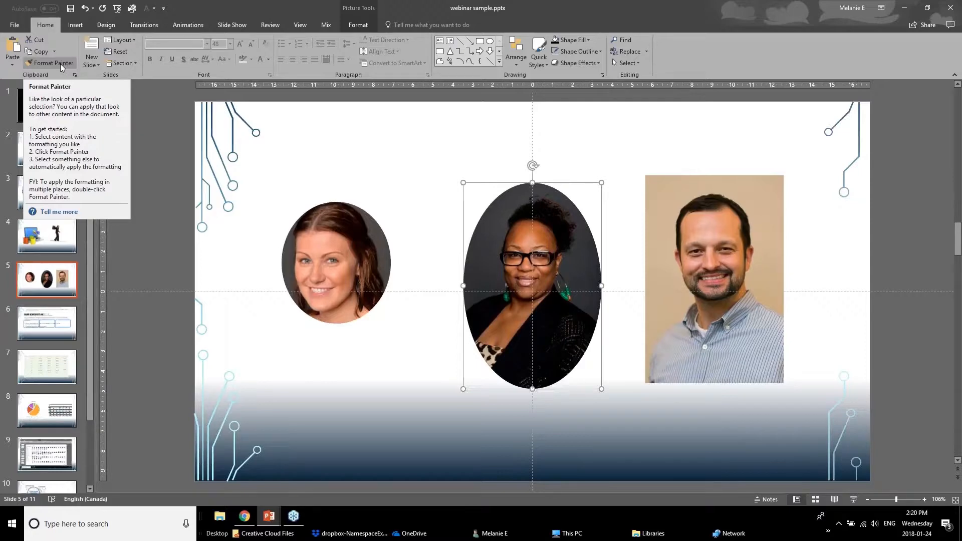
pyautogui.click(343, 263)
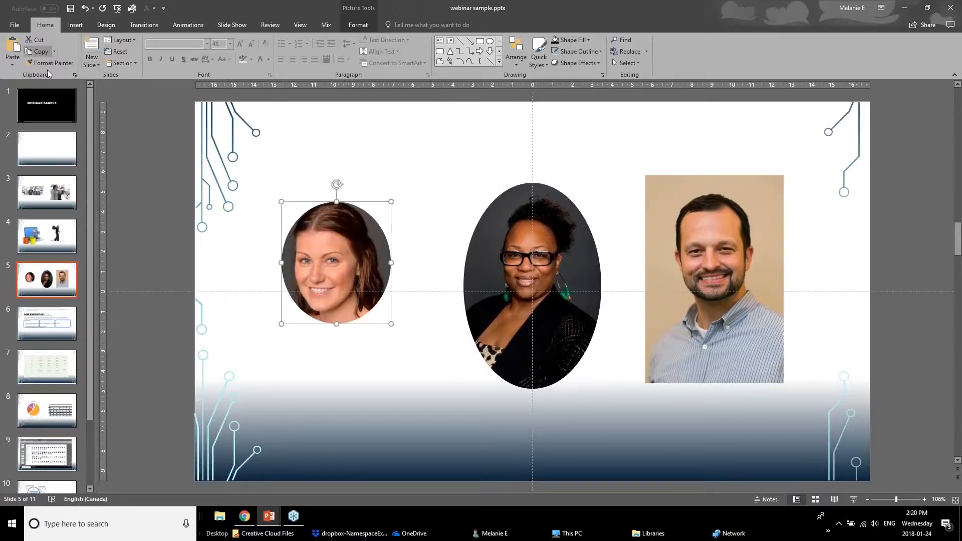
pyautogui.click(696, 257)
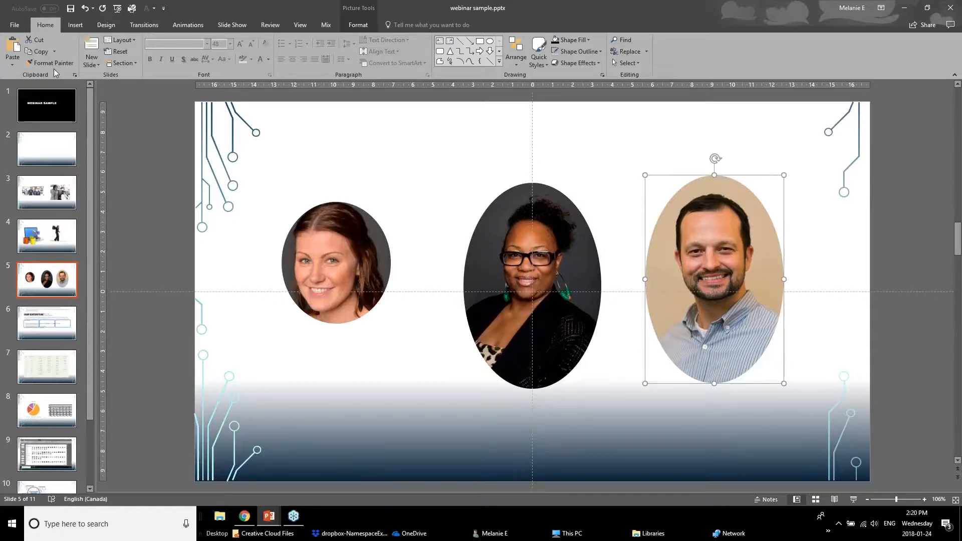
pyautogui.click(500, 314)
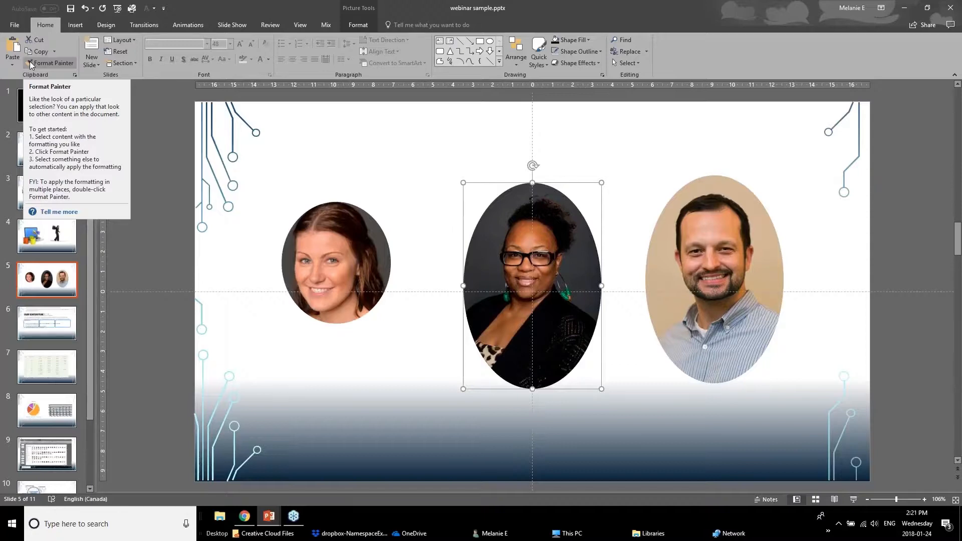
# - Switch to the Powerpoint Webinar January 2018 v1 presentation and display its Cropping & Framing slide
pyautogui.click(298, 410)
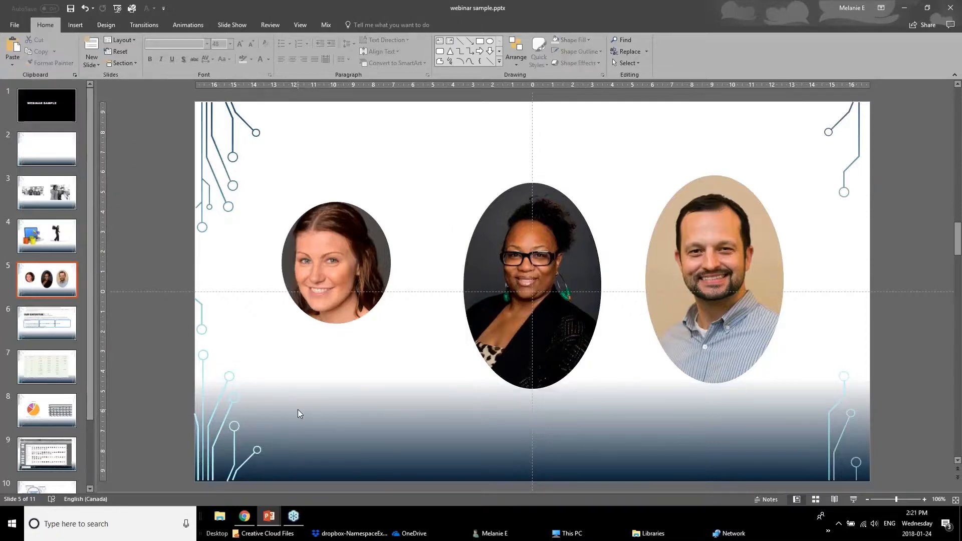
pyautogui.click(276, 520)
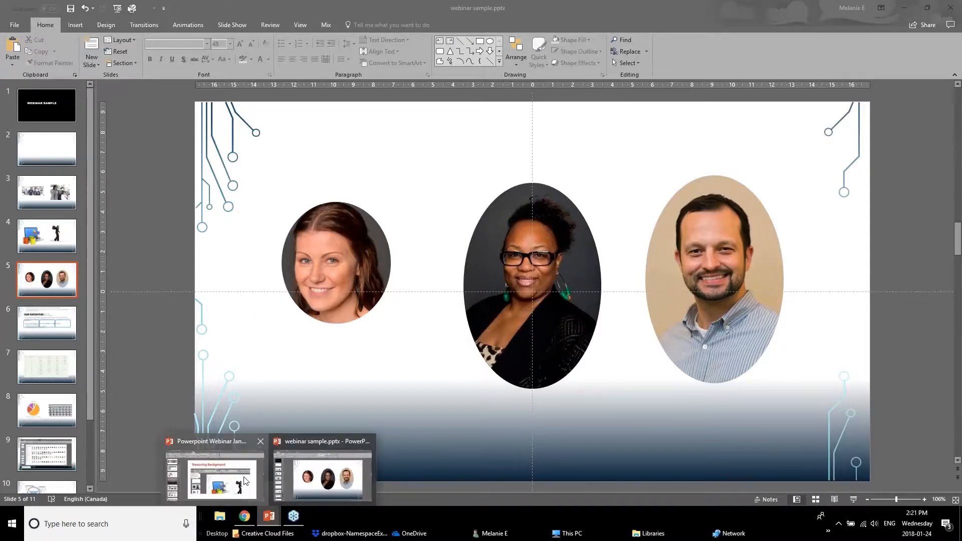
pyautogui.click(216, 476)
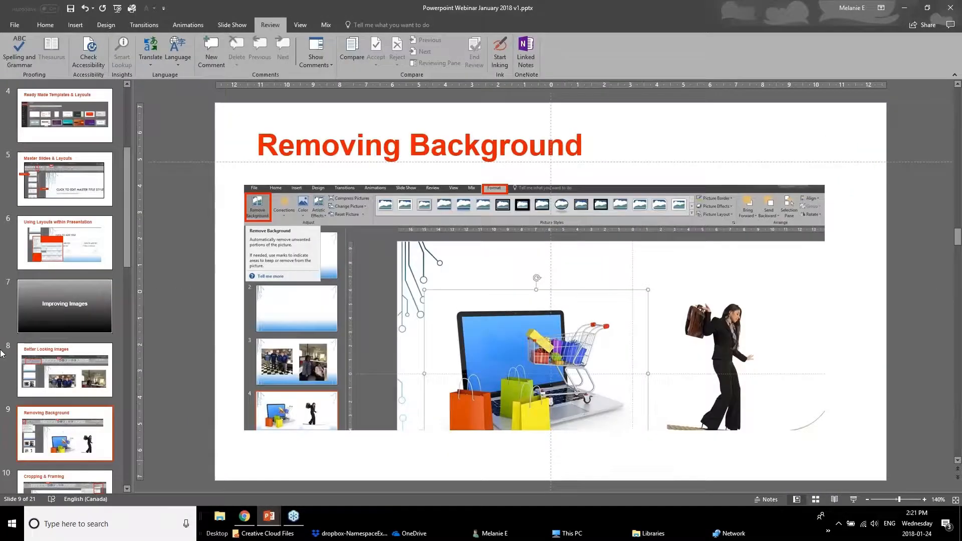
pyautogui.click(86, 378)
pyautogui.scroll(-1, 85, 372)
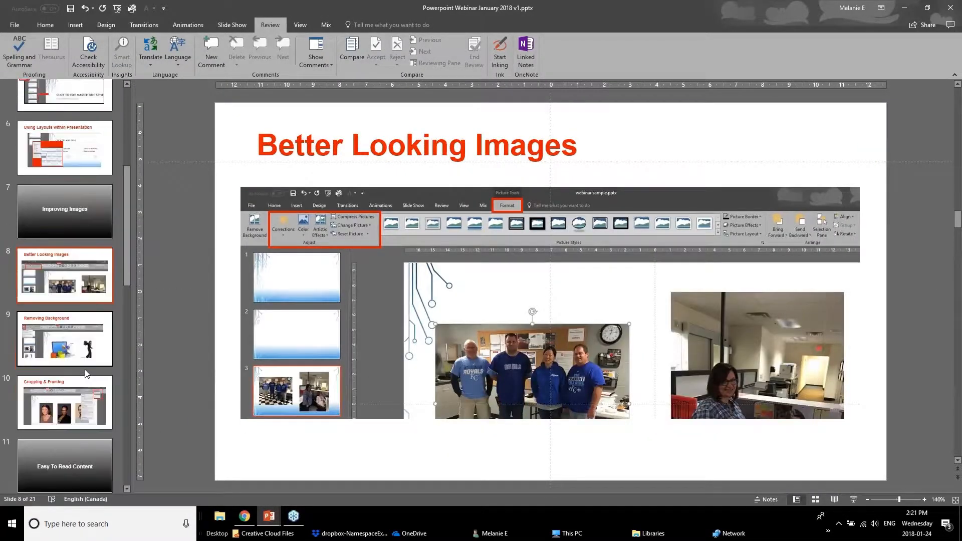
pyautogui.click(86, 371)
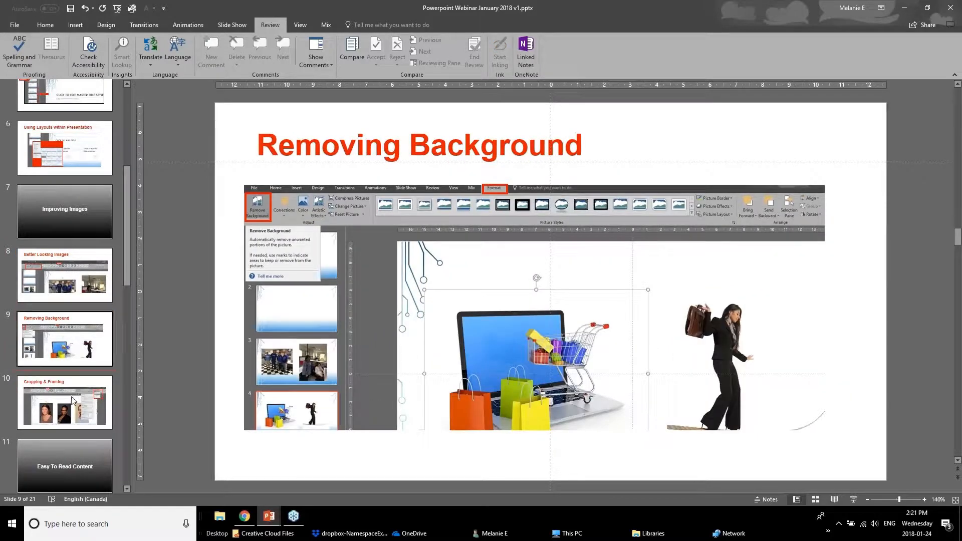
pyautogui.scroll(-1, 70, 403)
pyautogui.scroll(-1, 70, 403)
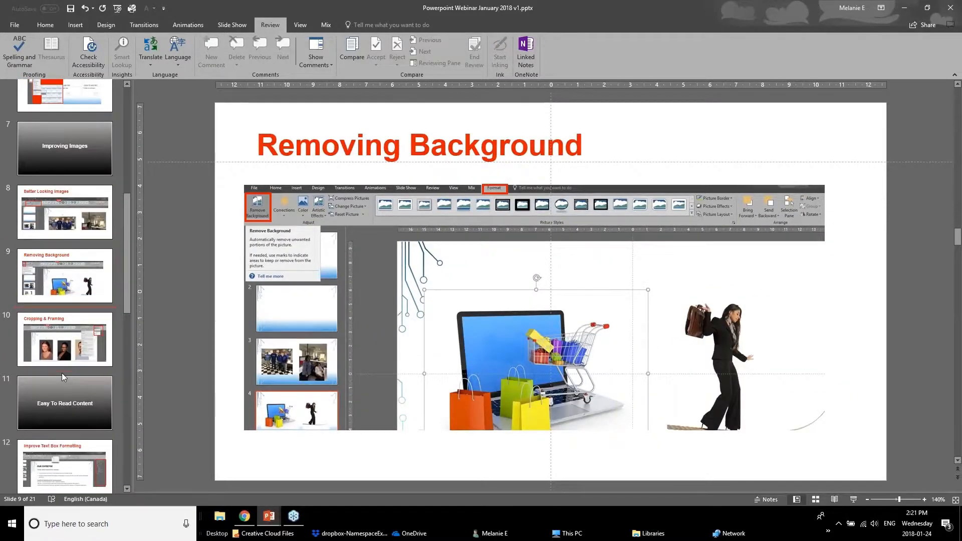
pyautogui.click(62, 365)
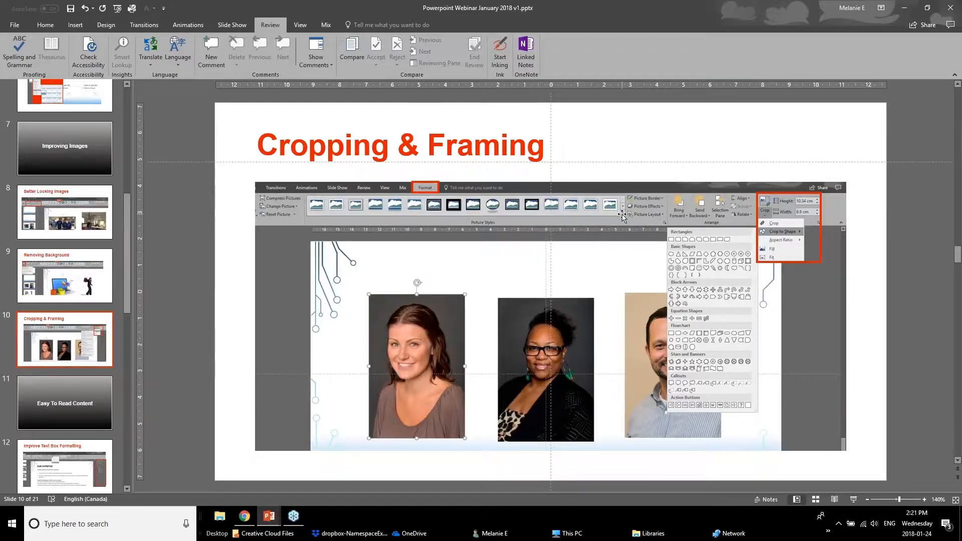
# - Switch back to the webinar sample presentation
pyautogui.click(269, 516)
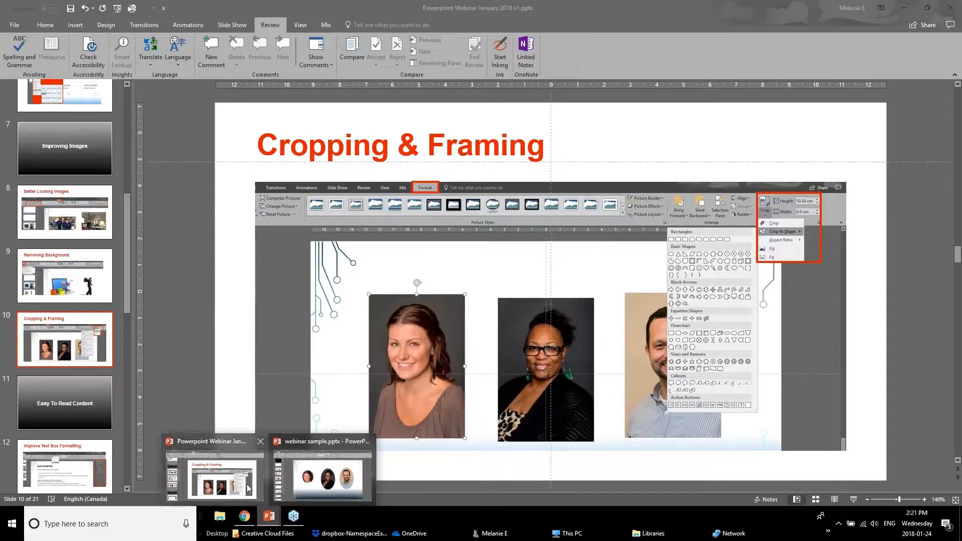
pyautogui.click(228, 491)
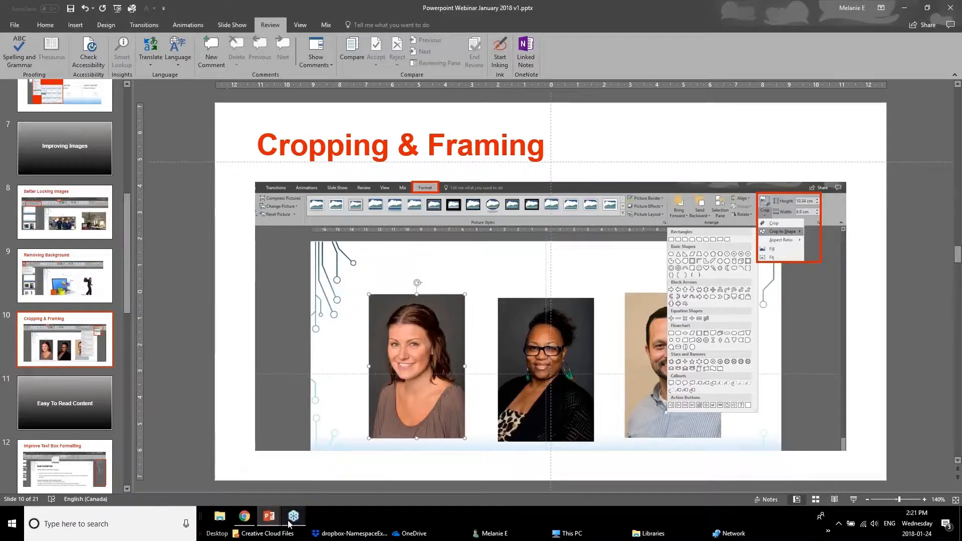
pyautogui.moveTo(270, 517)
pyautogui.click(326, 474)
# - Apply a tilted white frame picture style to the oval portrait of the long-haired woman and move it slightly up toward the middle portrait
pyautogui.click(295, 226)
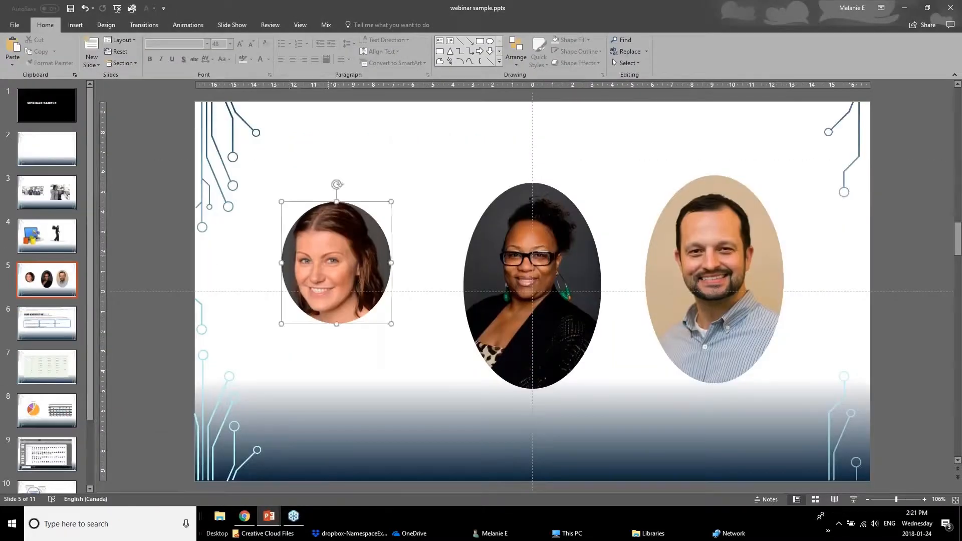
pyautogui.click(358, 25)
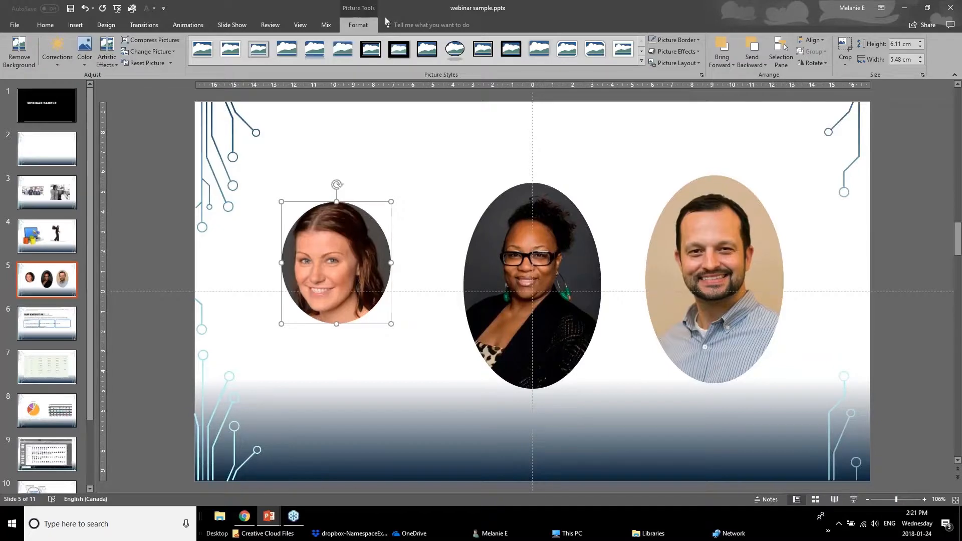
pyautogui.click(641, 62)
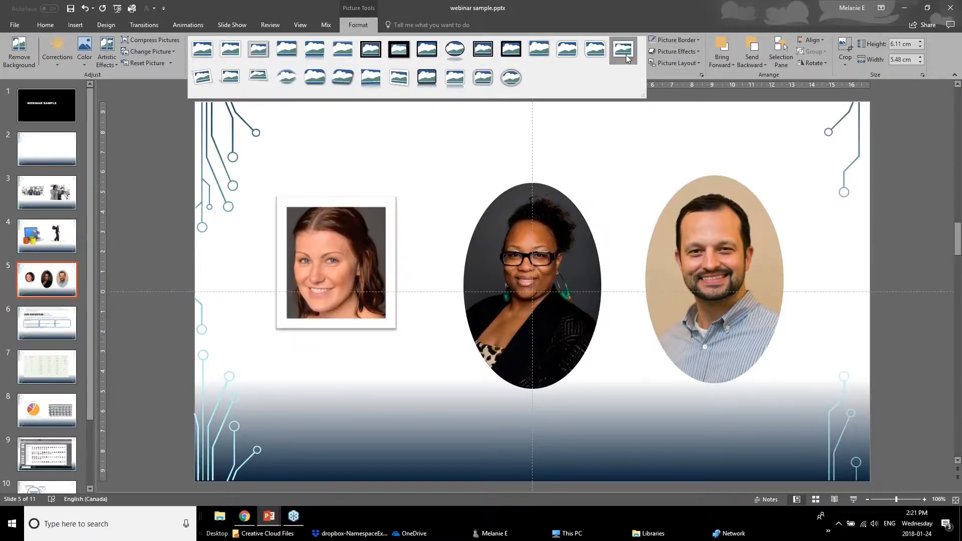
pyautogui.click(210, 74)
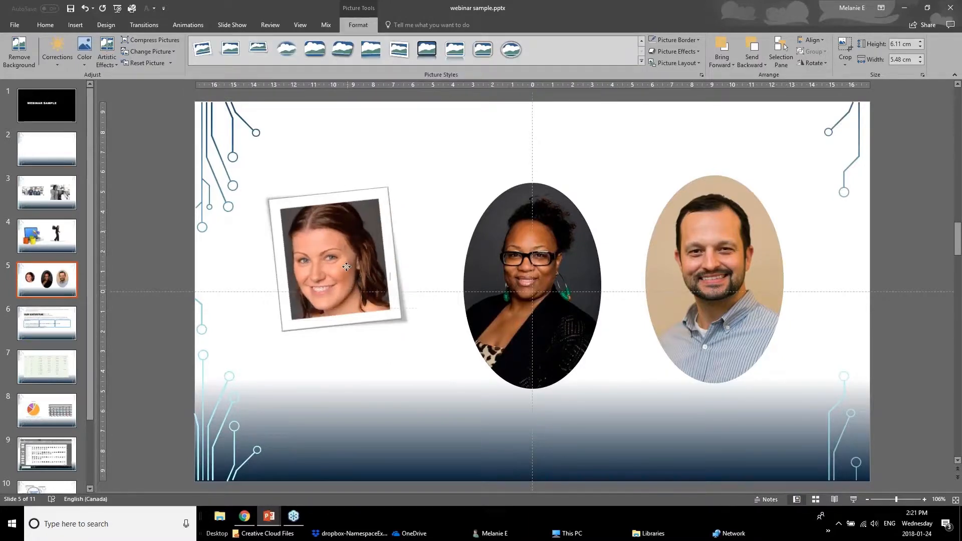
pyautogui.moveTo(350, 289); pyautogui.dragTo(364, 264)
pyautogui.click(192, 298)
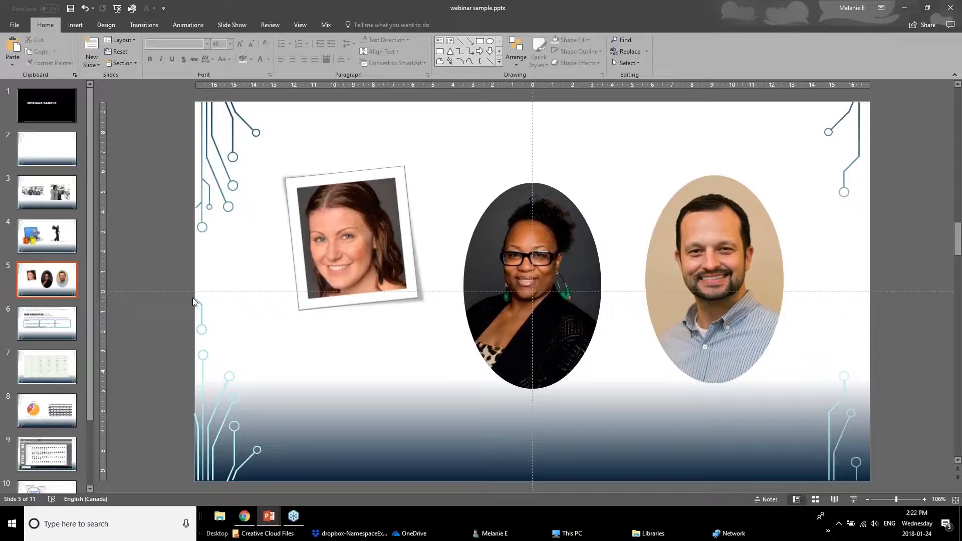
# - Examine the picture border choices and shadow effects available for the middle oval portrait
pyautogui.click(506, 246)
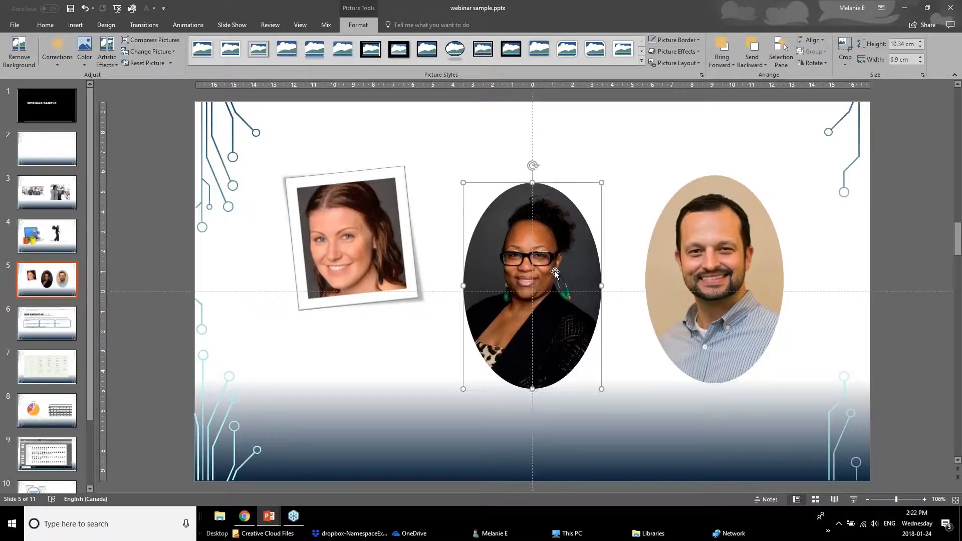
pyautogui.click(674, 41)
pyautogui.click(652, 71)
pyautogui.click(680, 42)
pyautogui.click(695, 42)
pyautogui.click(692, 52)
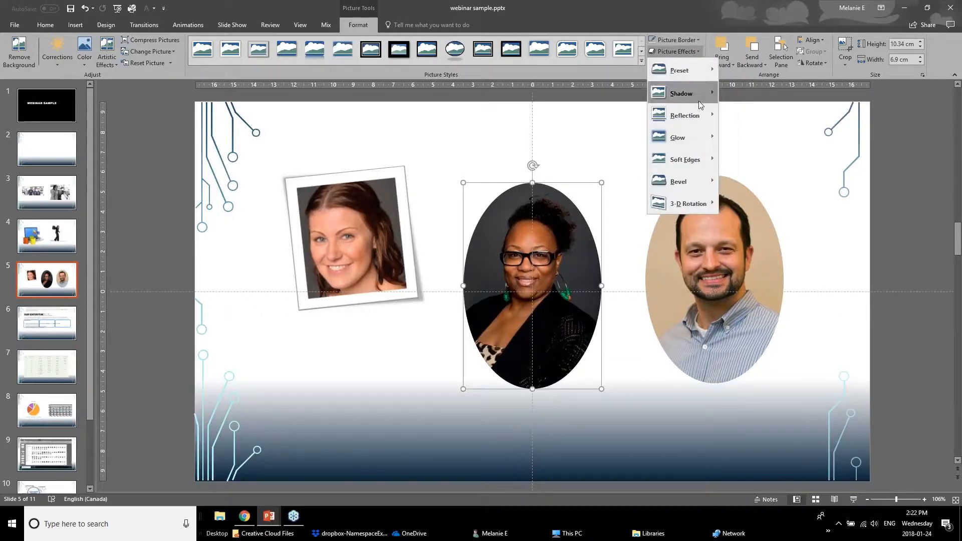
pyautogui.moveTo(701, 105)
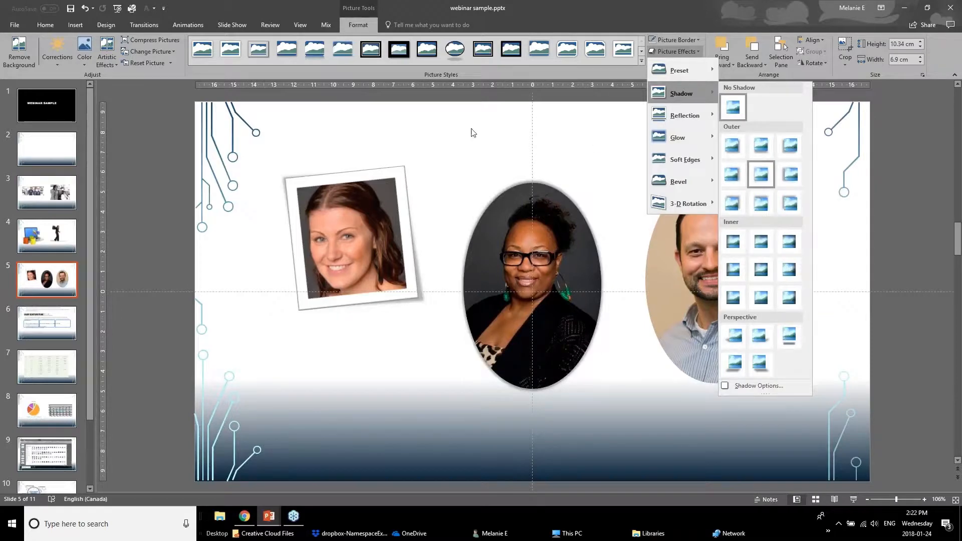
# - Change the tilted portrait's picture style to the upright white matte frame
pyautogui.click(352, 239)
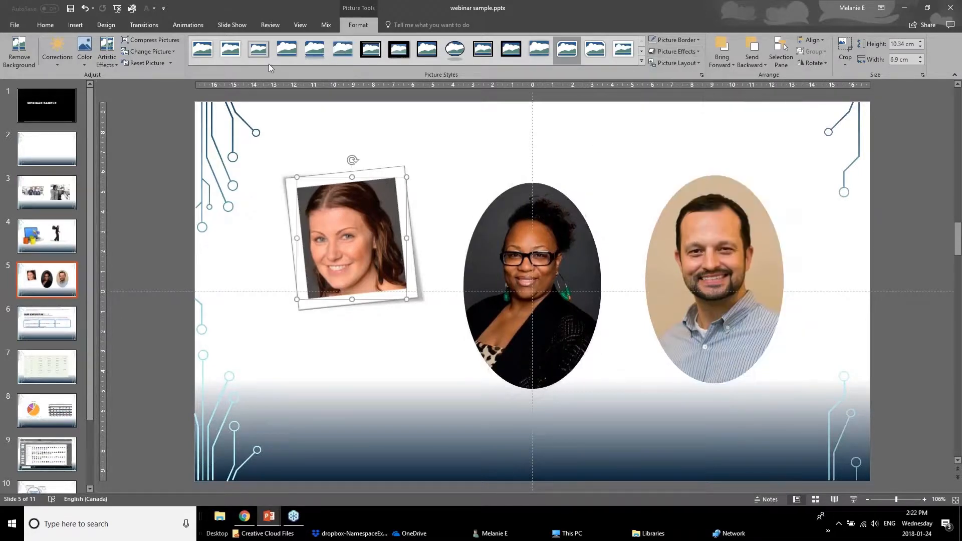
pyautogui.click(230, 49)
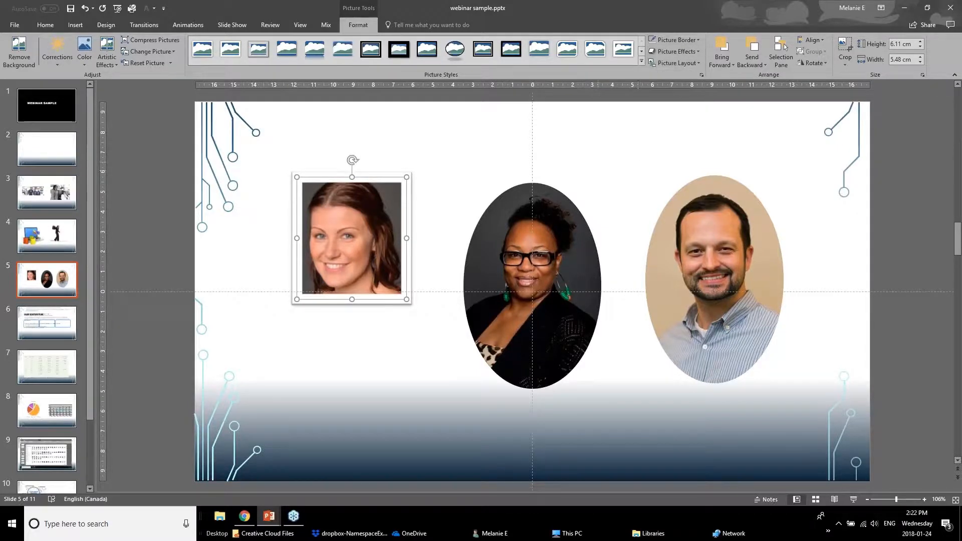
# - Switch to the Powerpoint Webinar January 2018 v1 presentation and display its Improve Text Box Formatting slide
pyautogui.click(269, 516)
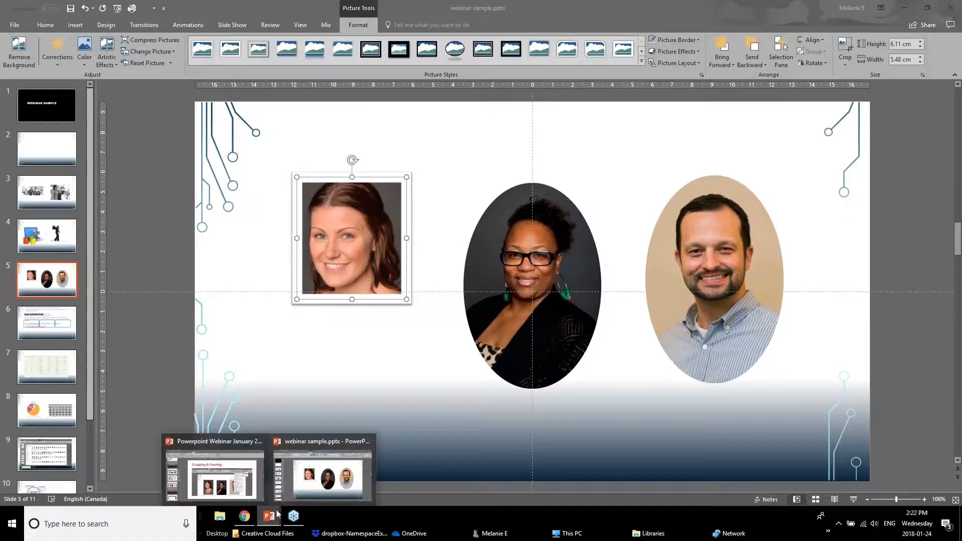
pyautogui.click(254, 490)
pyautogui.scroll(-1, 112, 387)
pyautogui.click(83, 356)
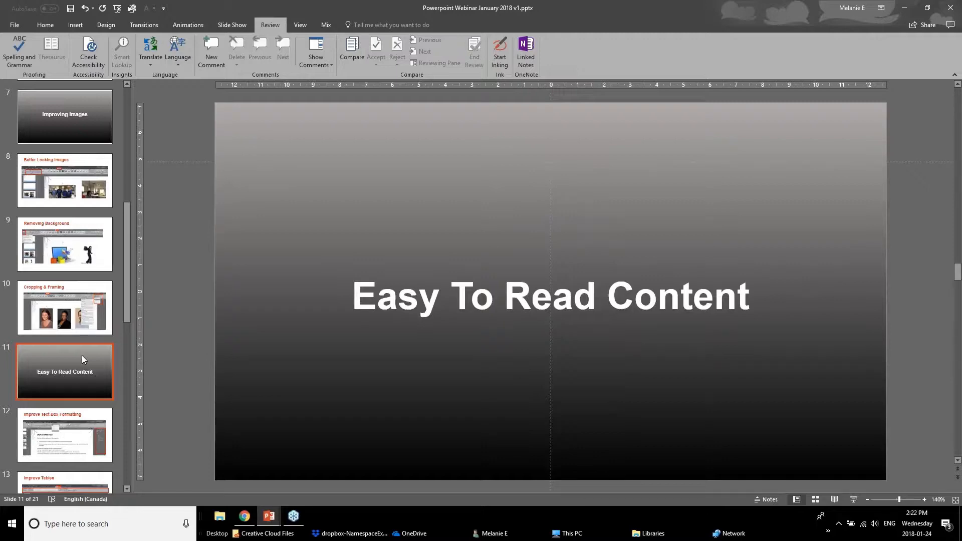
pyautogui.click(58, 454)
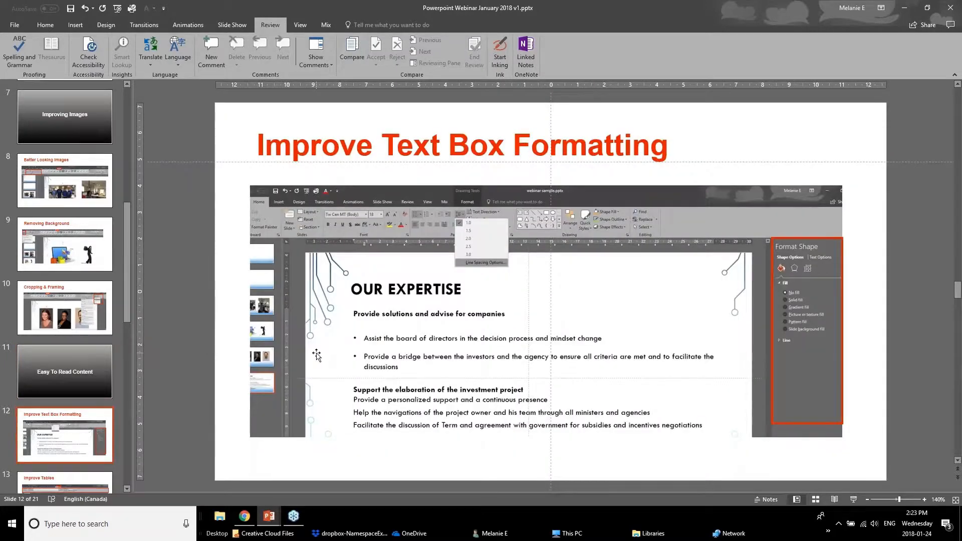
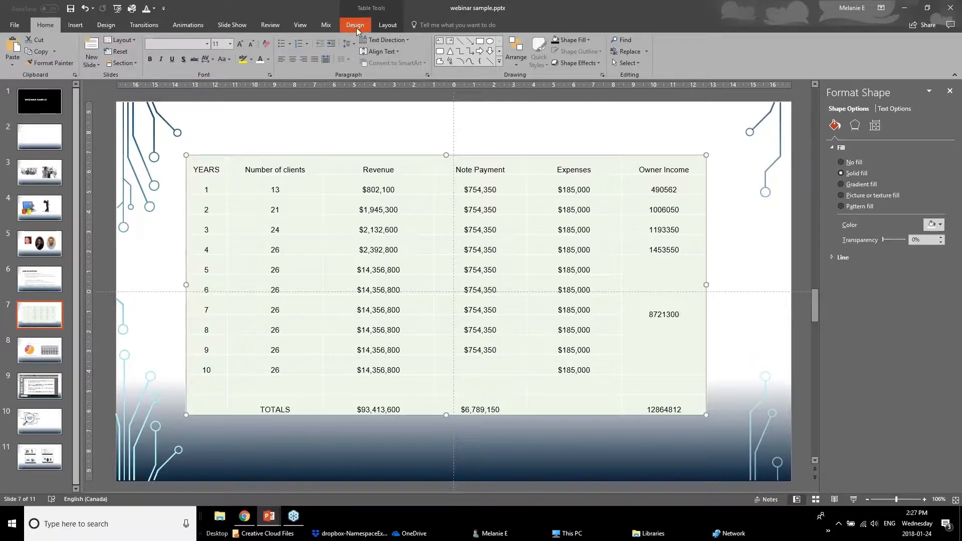
# - Look over the table style and table layout options for the table on slide 7 of the webinar sample
pyautogui.click(356, 25)
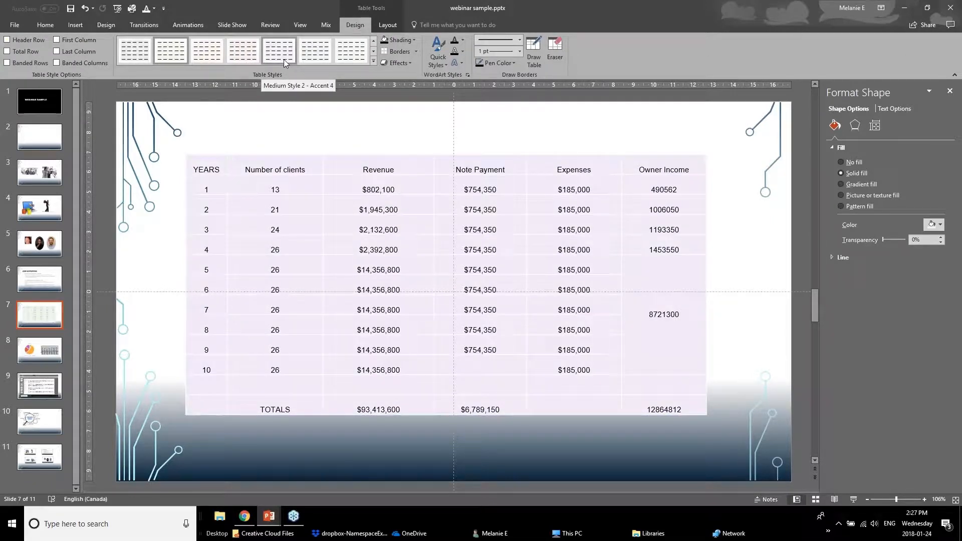
pyautogui.click(389, 25)
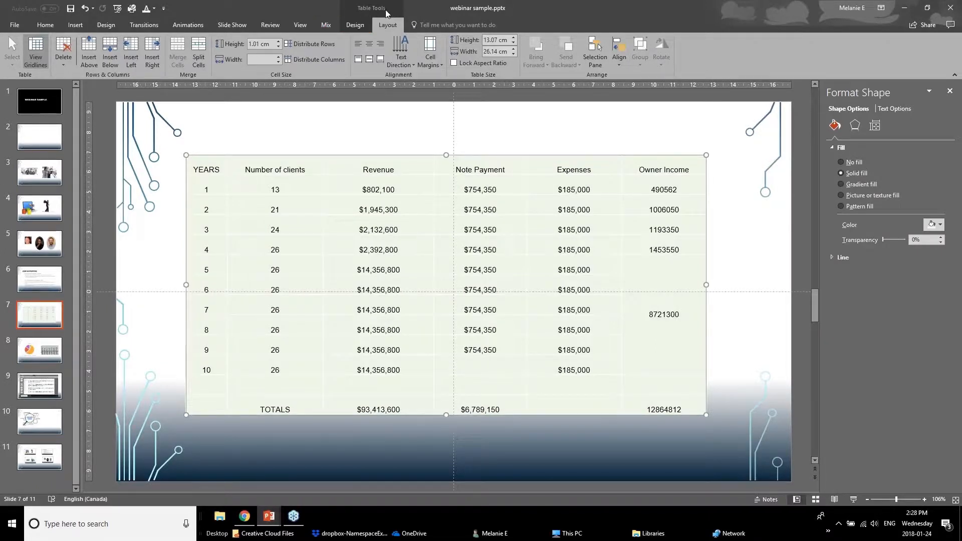
pyautogui.click(367, 25)
pyautogui.click(378, 26)
pyautogui.click(363, 28)
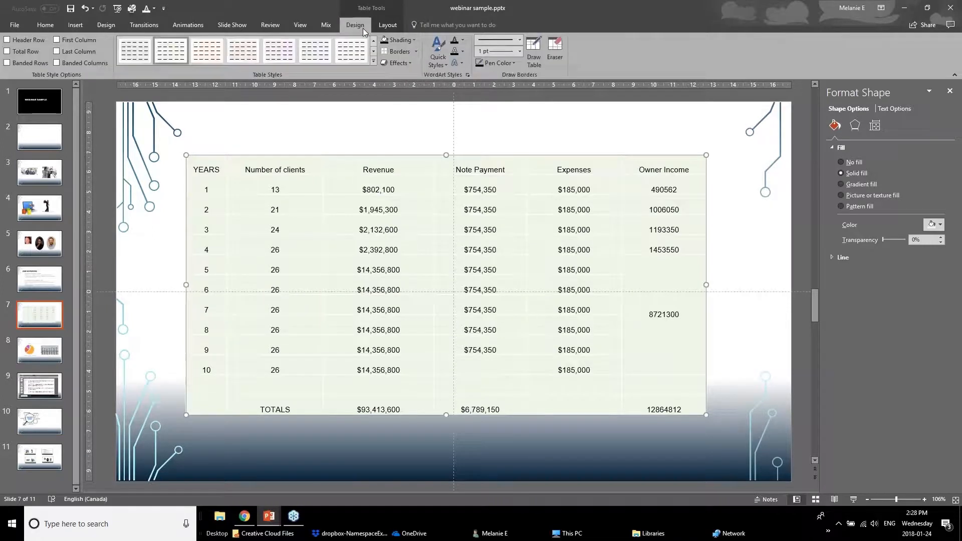
pyautogui.click(391, 27)
pyautogui.click(358, 26)
# - Turn on the table's Header Row, Total Row and Last Column formatting, and browse the full set of table styles
pyautogui.click(7, 40)
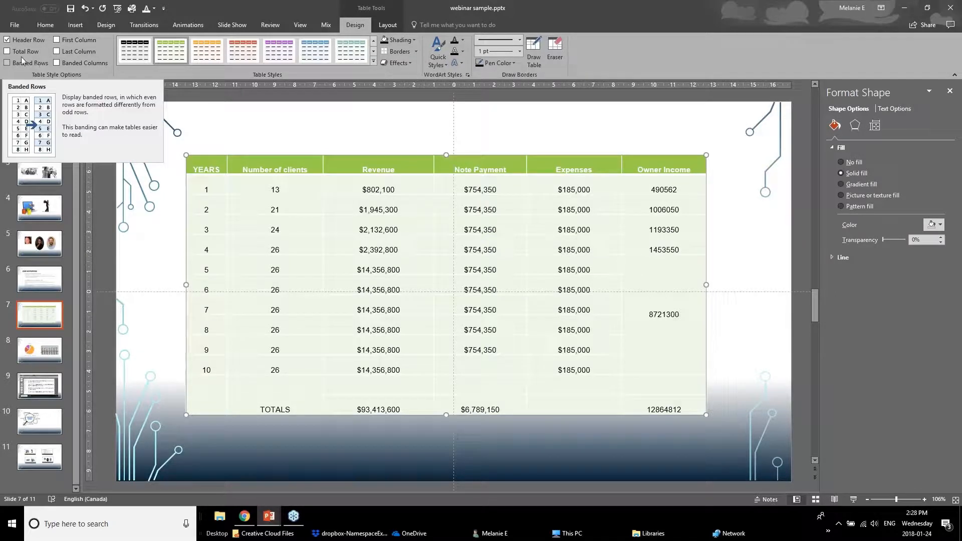
pyautogui.click(7, 51)
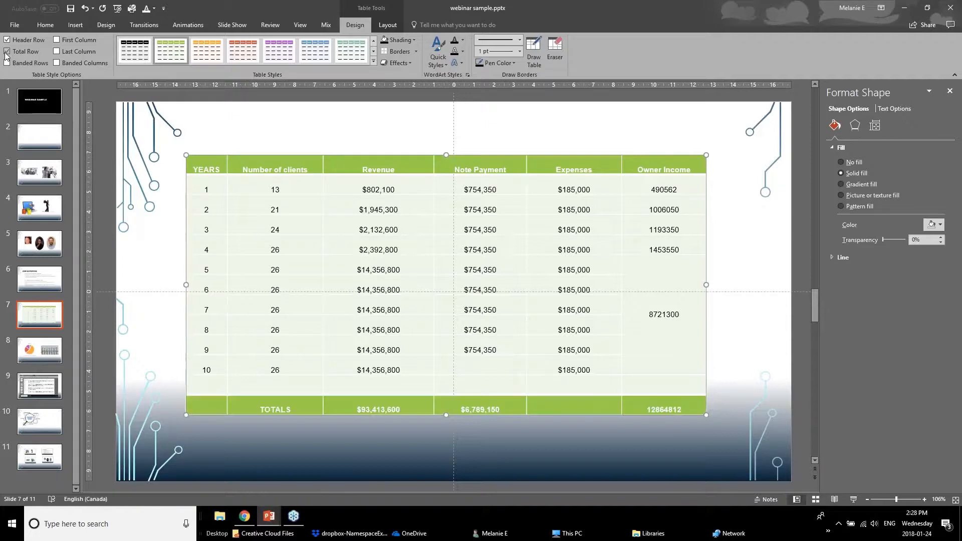
pyautogui.click(57, 52)
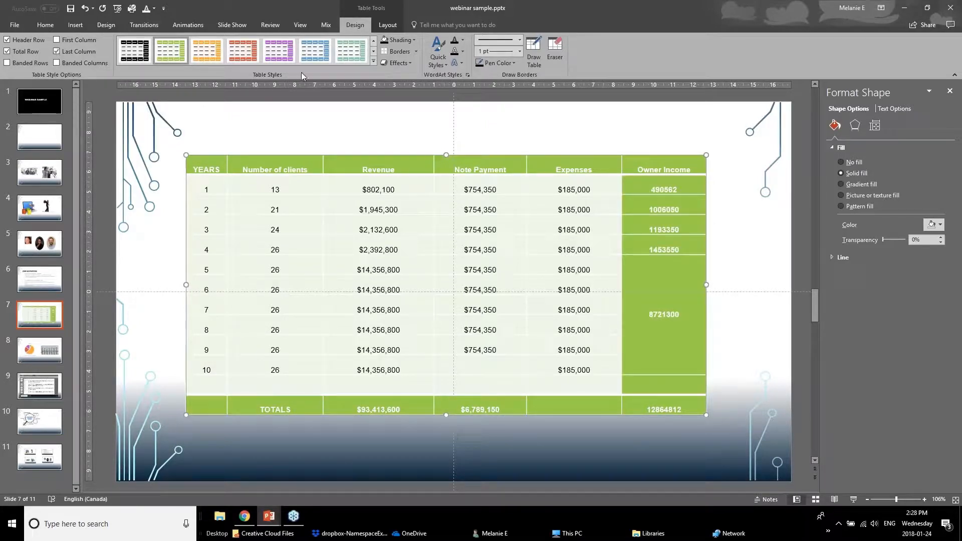
pyautogui.click(373, 61)
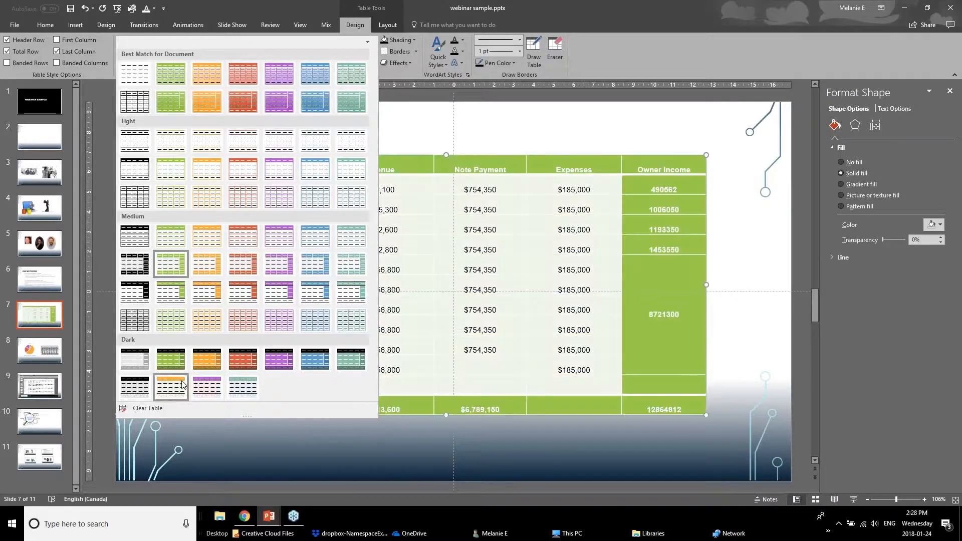
pyautogui.click(396, 146)
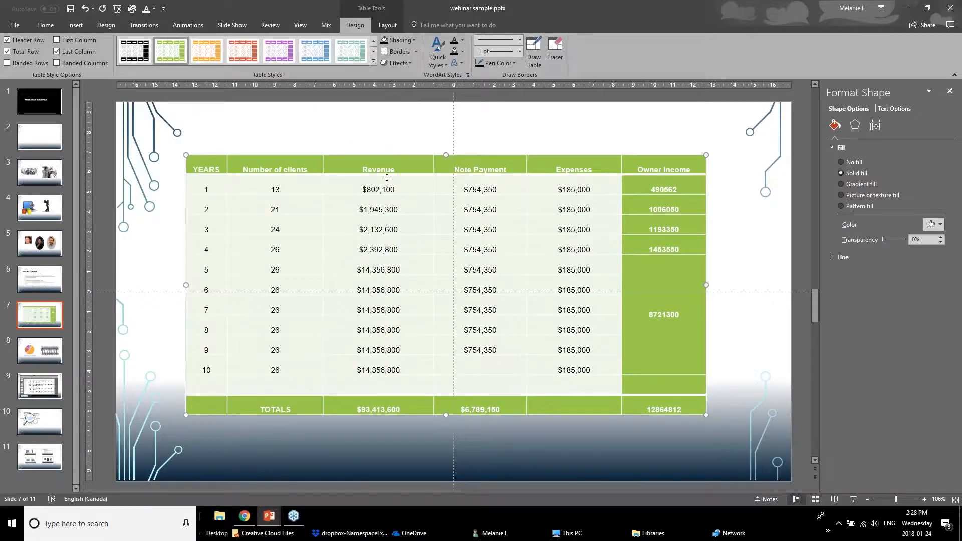
# - Undo the table's last column, total row and header row formatting and deselect the table
pyautogui.hotkey('ctrl', 'z')
pyautogui.hotkey('ctrl', 'z')
pyautogui.hotkey('ctrl', 'z')
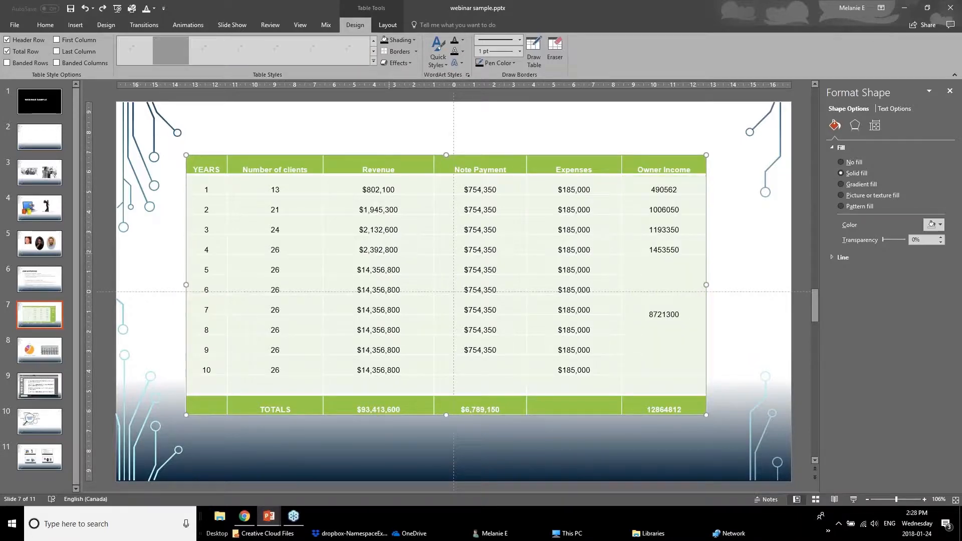
pyautogui.click(308, 125)
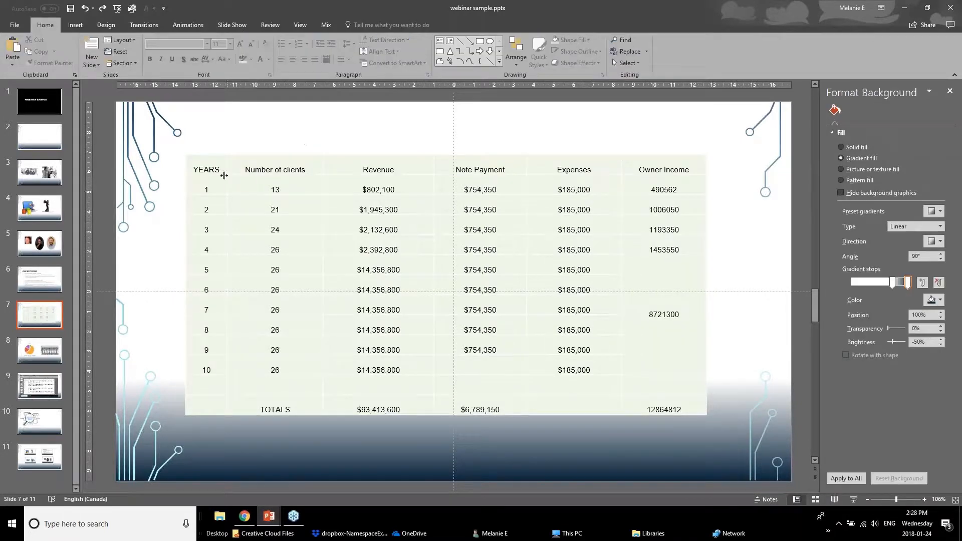
# - Shade the header row of the slide 7 table dark red and make its text white
pyautogui.moveTo(209, 168); pyautogui.dragTo(686, 167)
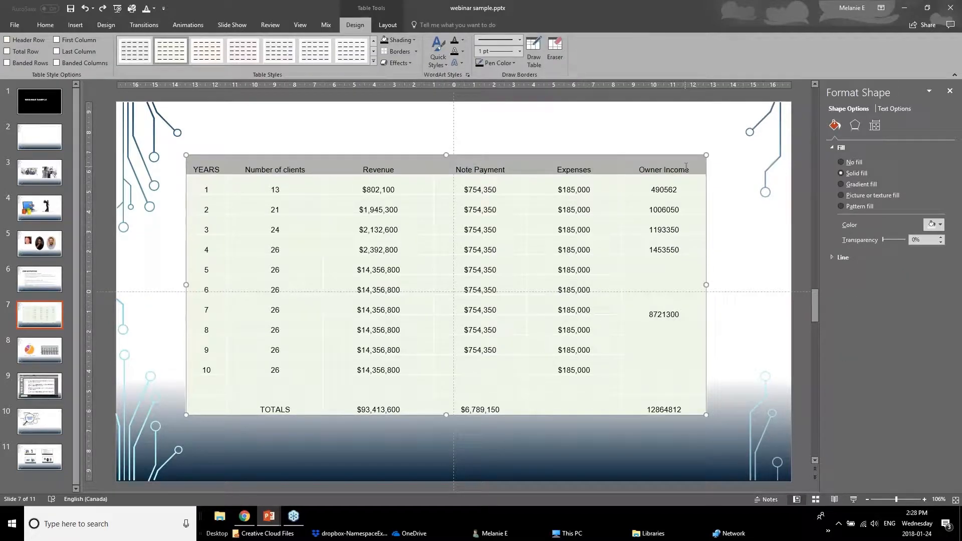
pyautogui.click(414, 40)
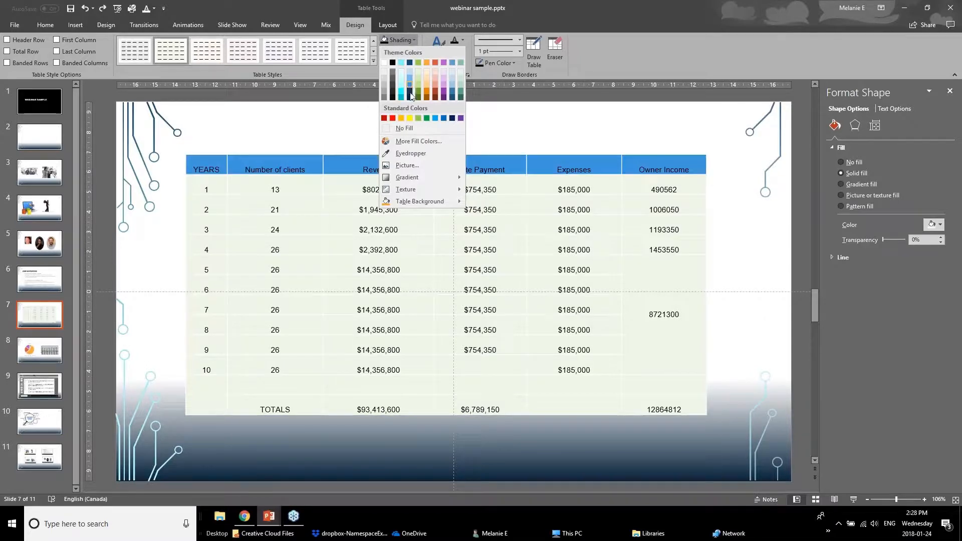
pyautogui.click(385, 119)
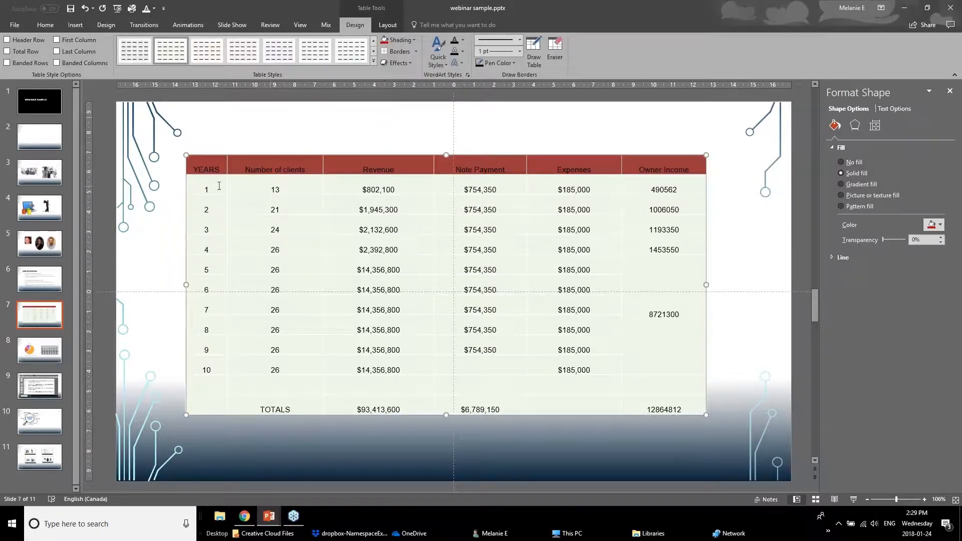
pyautogui.click(462, 42)
pyautogui.click(455, 63)
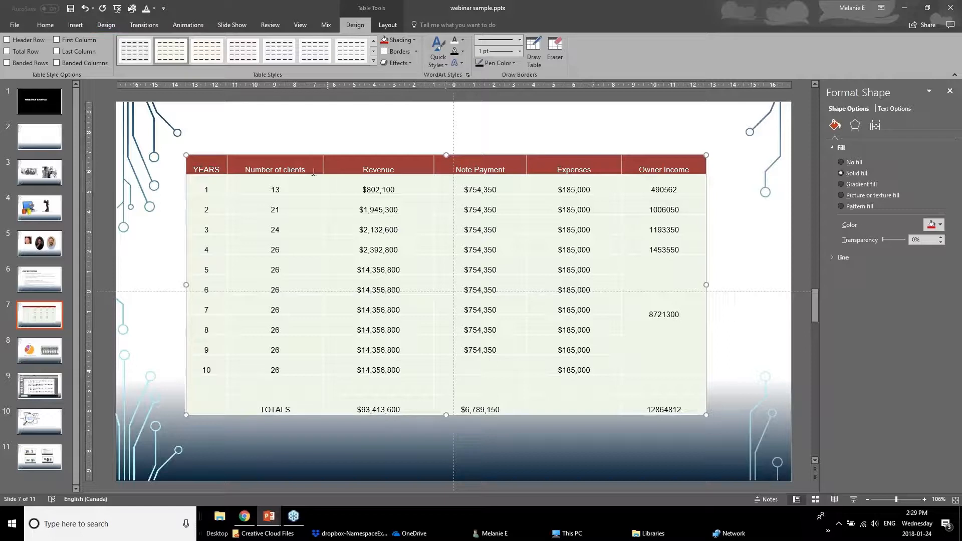
pyautogui.click(208, 170)
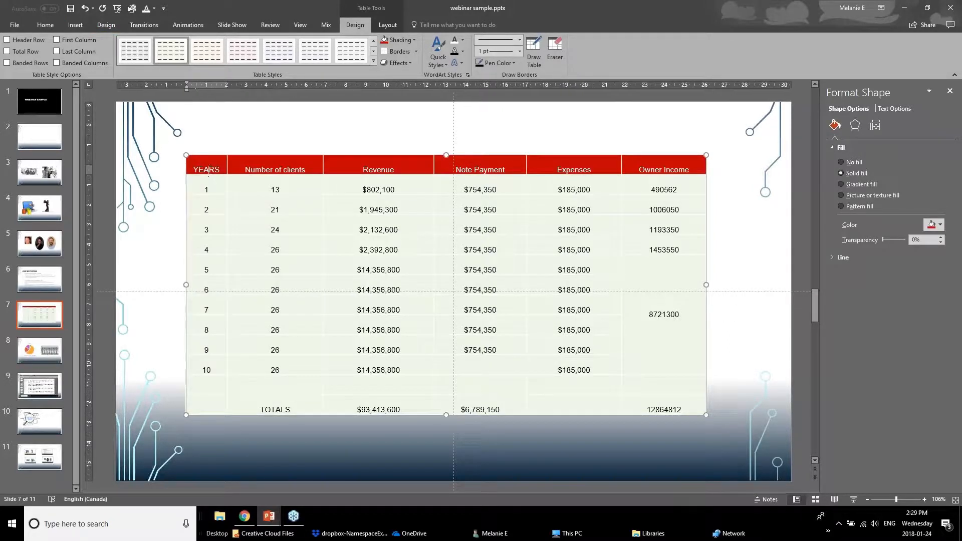
# - Set the table border pen color to grey and try applying the border to all rows below the header
pyautogui.moveTo(386, 192); pyautogui.dragTo(681, 404)
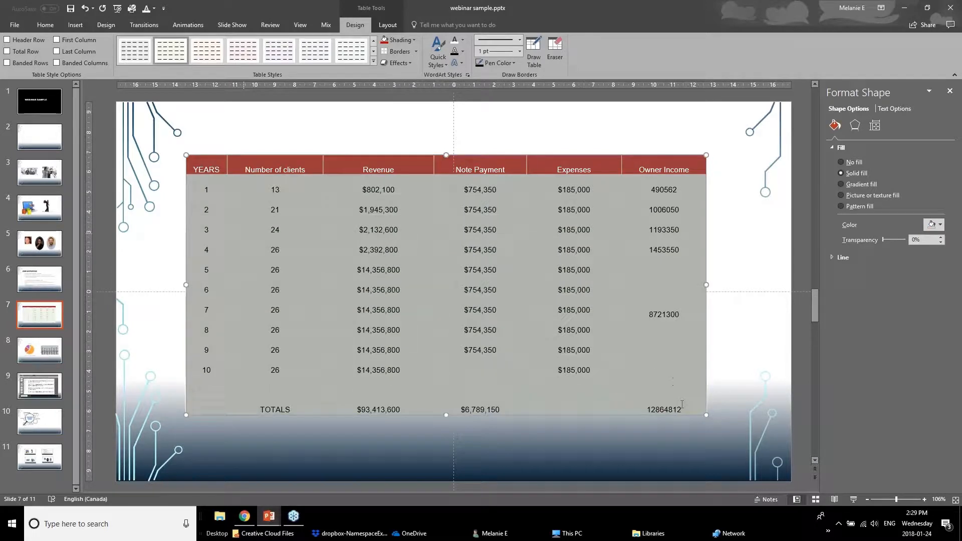
pyautogui.click(416, 52)
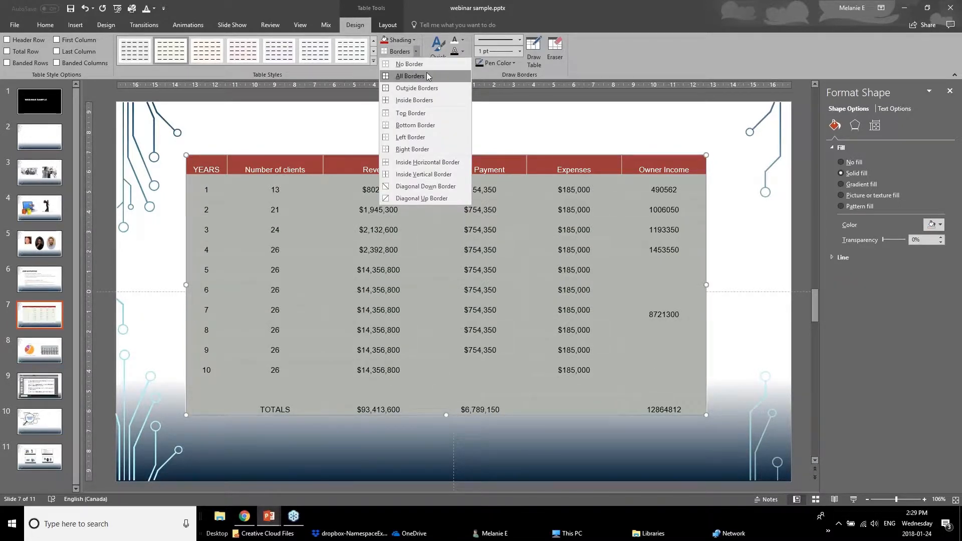
pyautogui.click(519, 53)
pyautogui.click(520, 55)
pyautogui.click(513, 63)
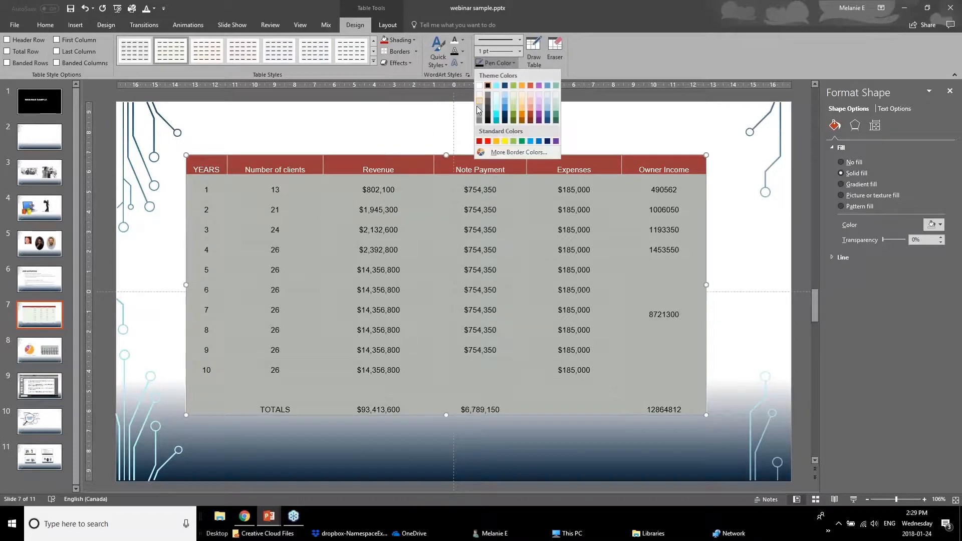
pyautogui.click(480, 106)
pyautogui.click(507, 64)
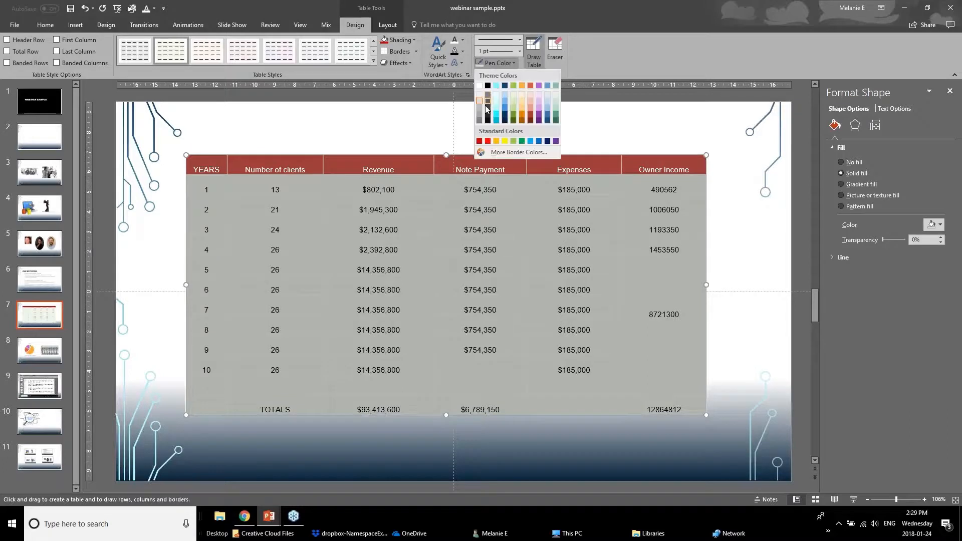
pyautogui.click(488, 90)
pyautogui.click(391, 50)
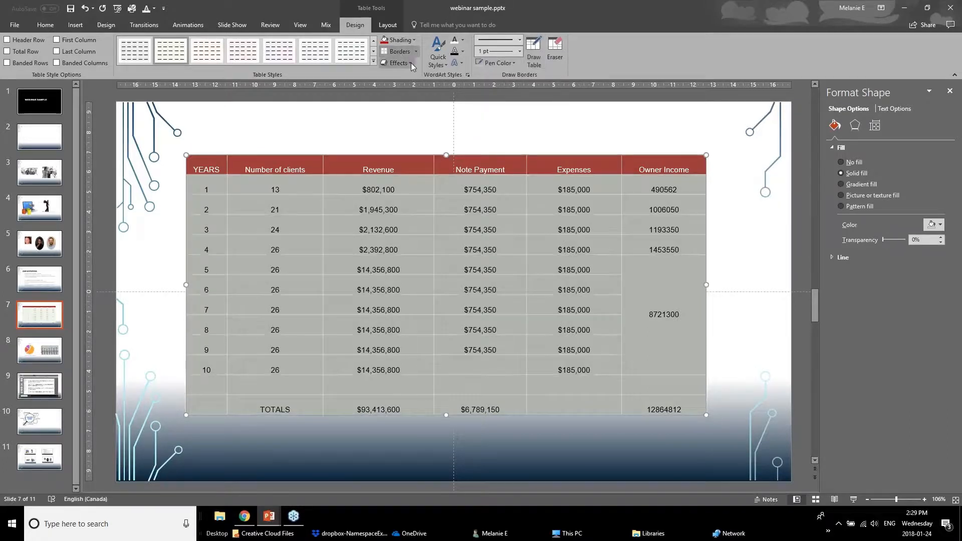
pyautogui.click(377, 152)
pyautogui.click(145, 282)
# - Apply All Borders to every table row below the header and deselect the table
pyautogui.moveTo(209, 186); pyautogui.dragTo(696, 414)
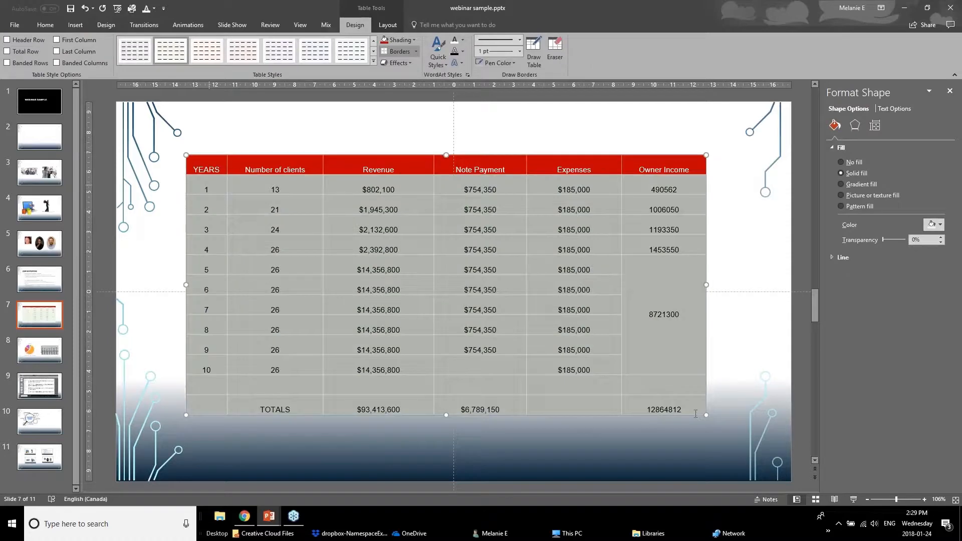
pyautogui.click(415, 51)
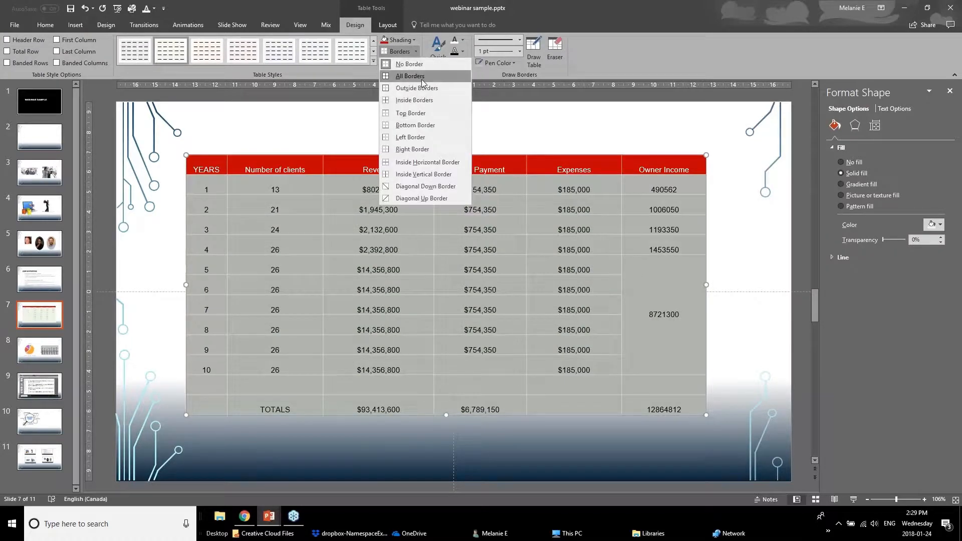
pyautogui.click(410, 76)
pyautogui.click(173, 263)
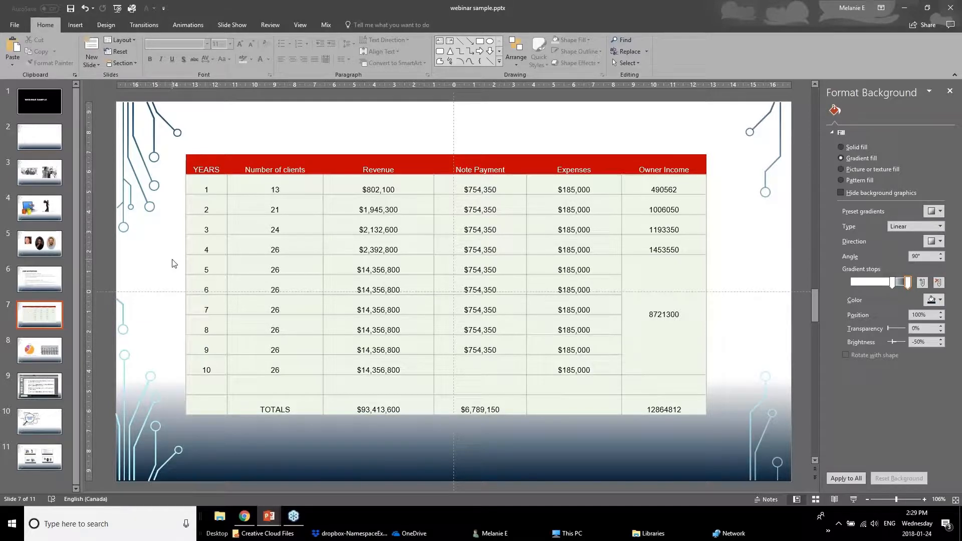
pyautogui.moveTo(206, 189); pyautogui.dragTo(675, 223)
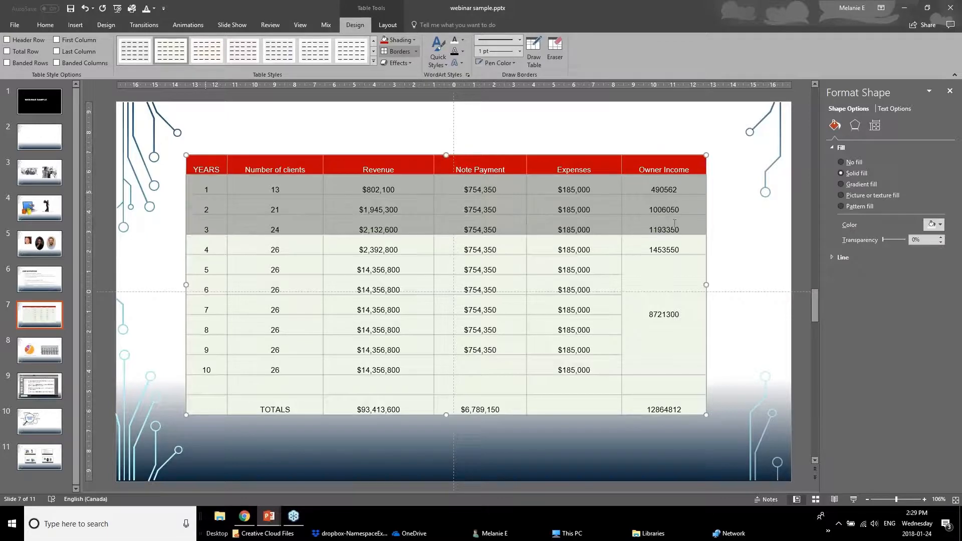
pyautogui.click(662, 270)
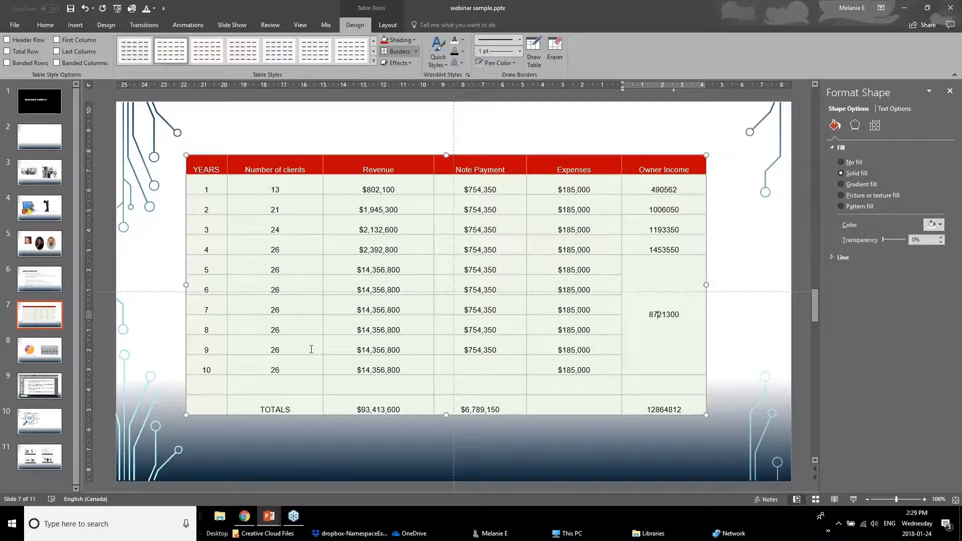
pyautogui.click(210, 190)
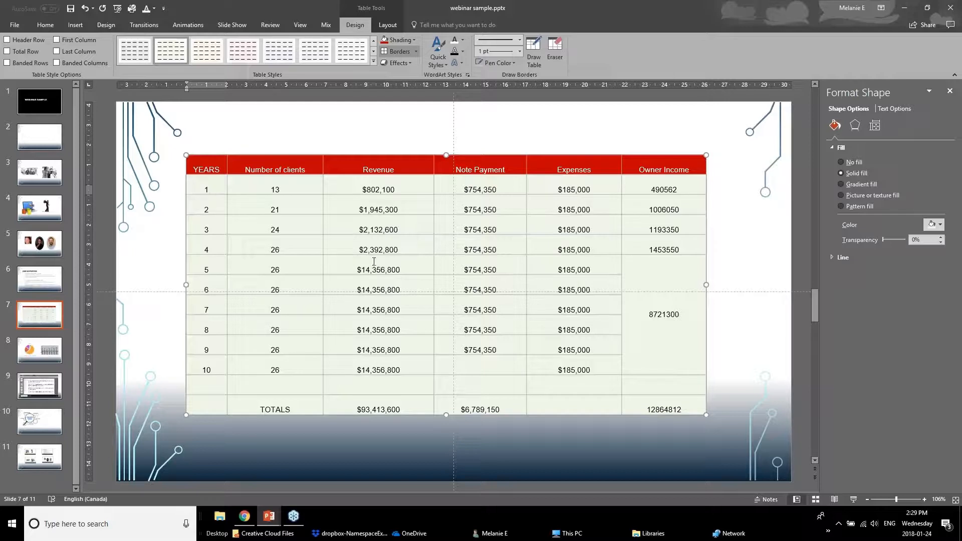
# - Center the text vertically in all cells of the slide 7 table
pyautogui.click(387, 24)
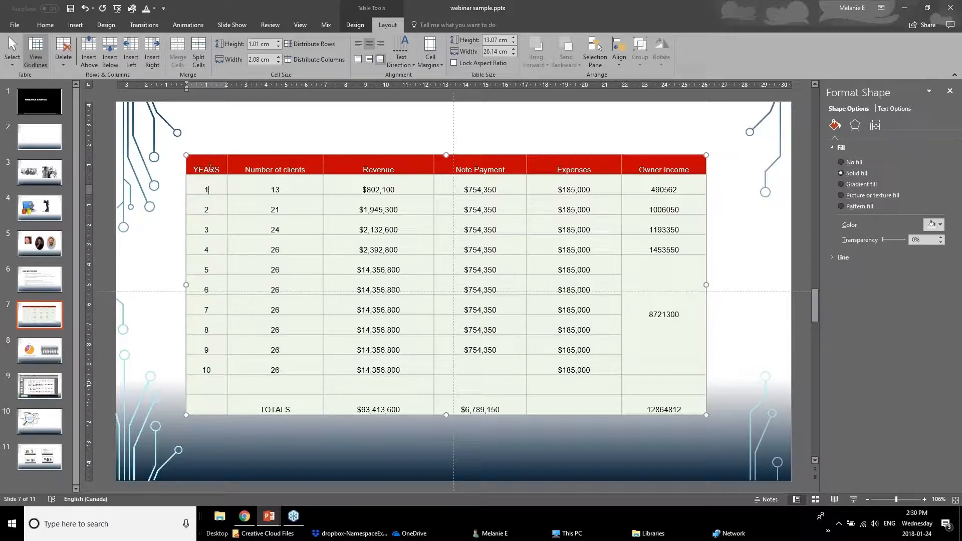
pyautogui.click(220, 154)
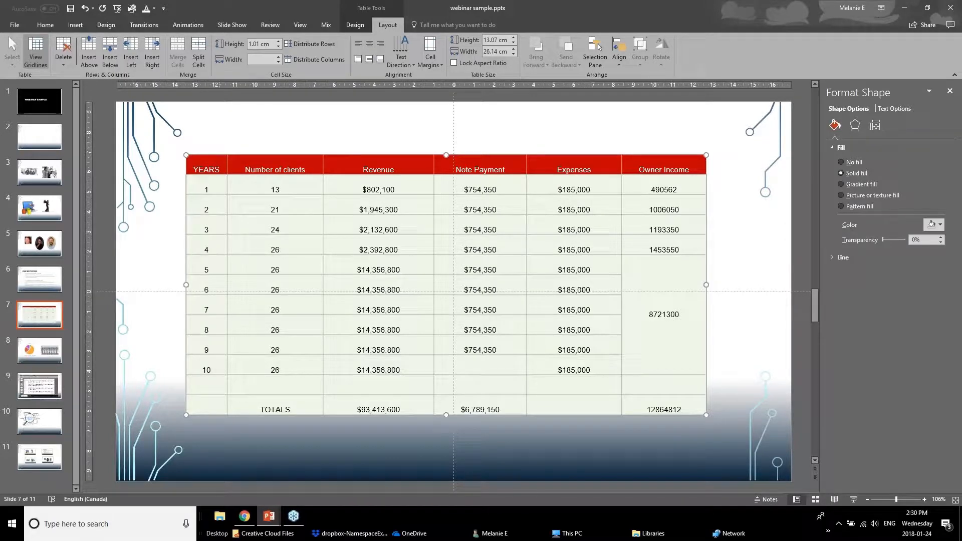
pyautogui.click(370, 61)
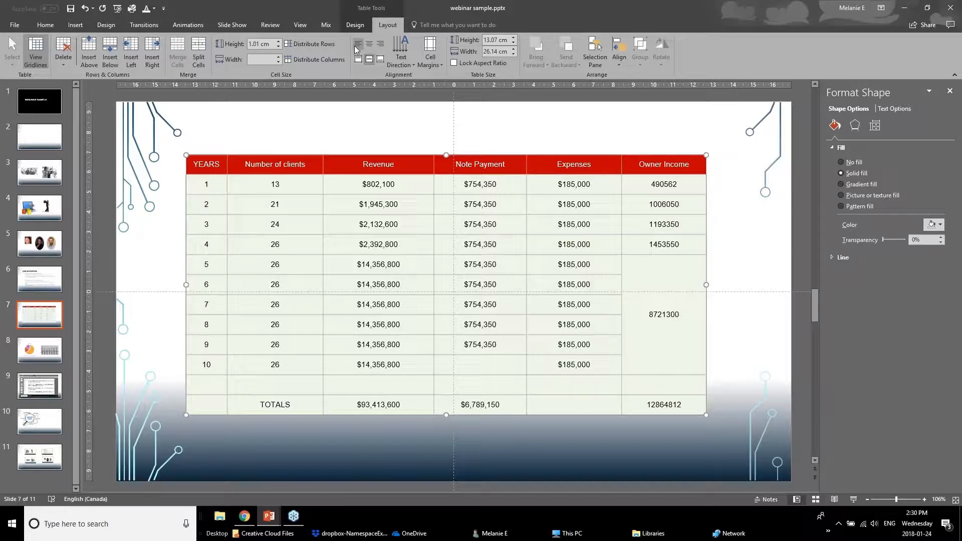
# - Try left and right text alignment on the whole table, and return the text to horizontally centered
pyautogui.click(354, 46)
pyautogui.click(366, 44)
pyautogui.click(382, 44)
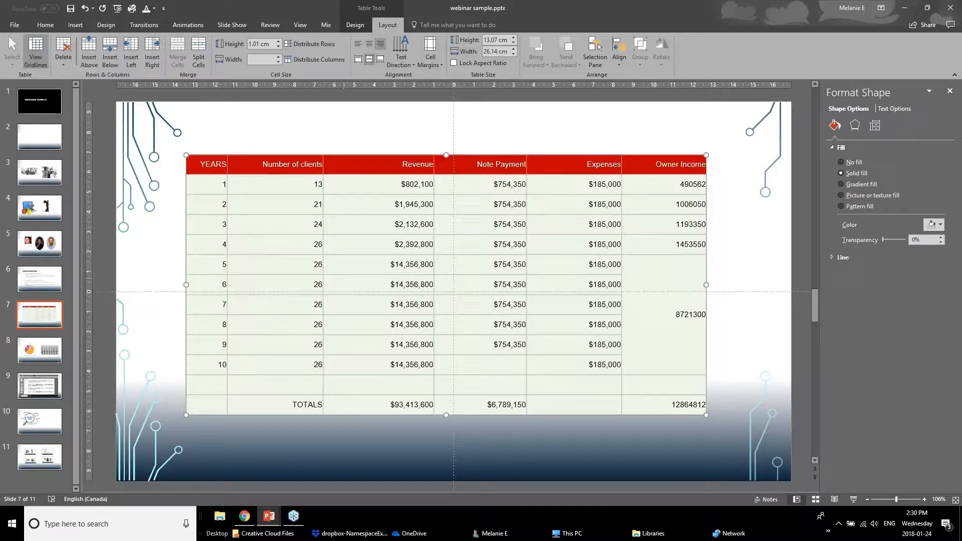
pyautogui.click(368, 44)
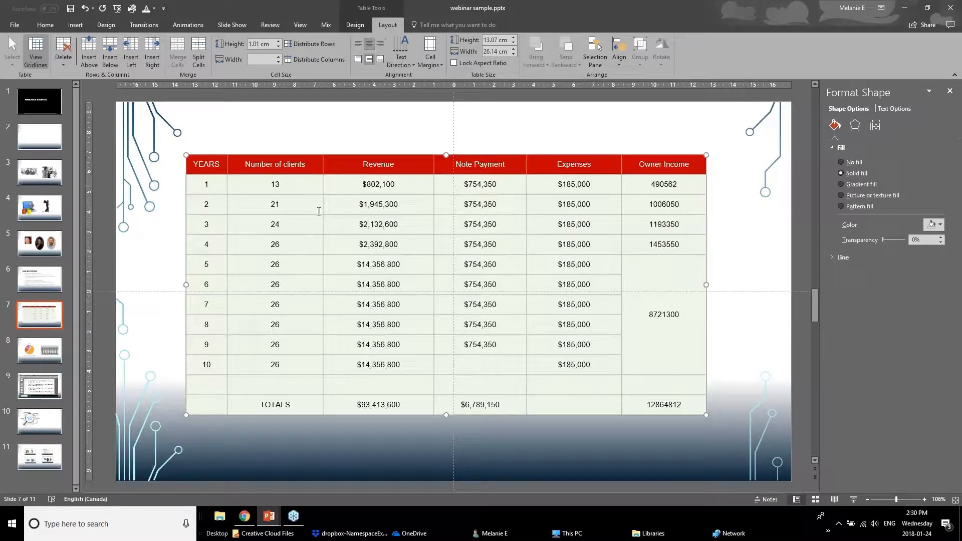
pyautogui.click(256, 219)
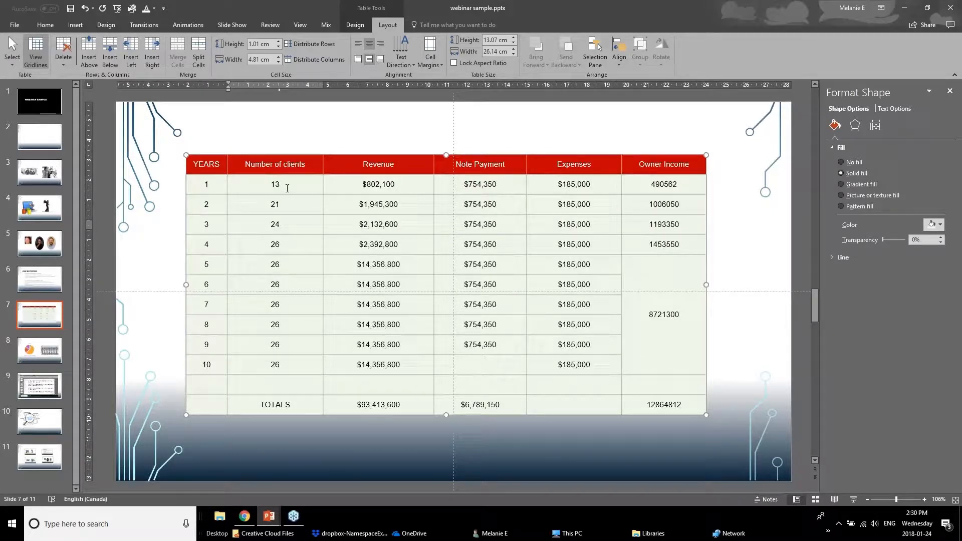
# - Try rotating the year numbers in the YEARS column by 90°, and return their text direction to horizontal
pyautogui.moveTo(208, 189); pyautogui.dragTo(191, 389)
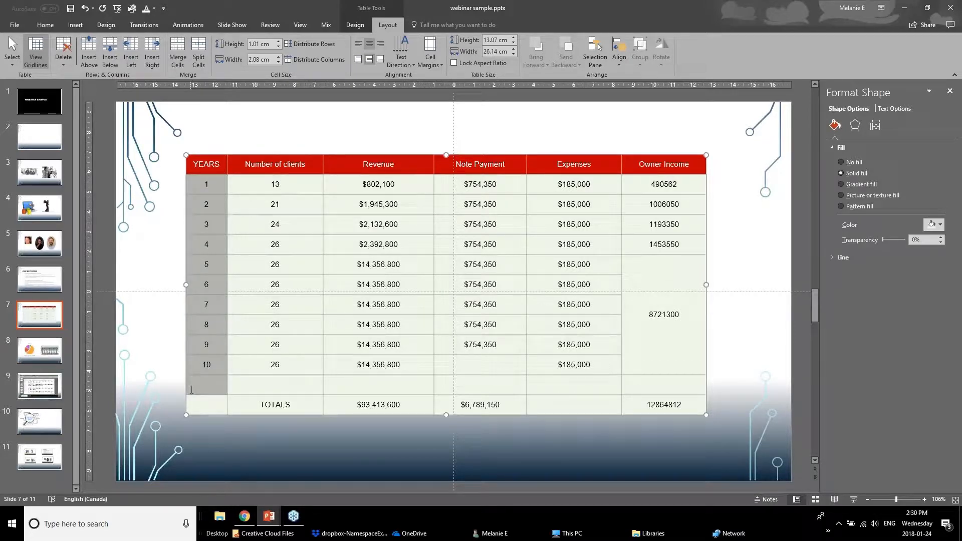
pyautogui.click(403, 67)
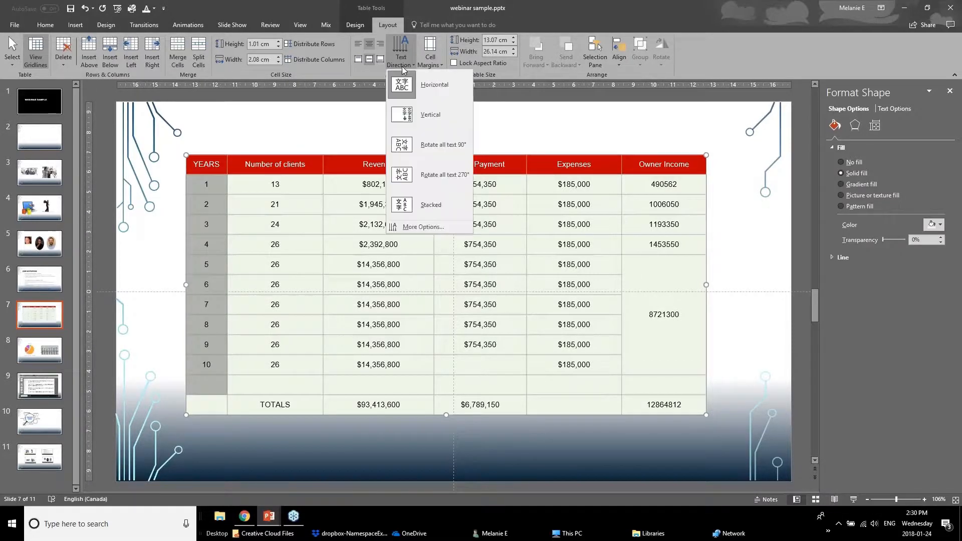
pyautogui.click(428, 146)
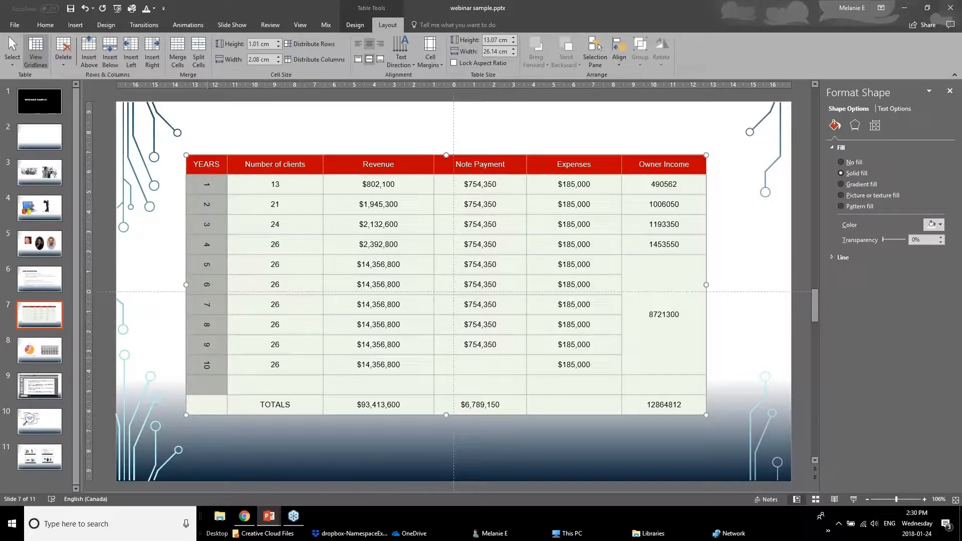
pyautogui.click(403, 53)
pyautogui.click(417, 95)
pyautogui.click(215, 170)
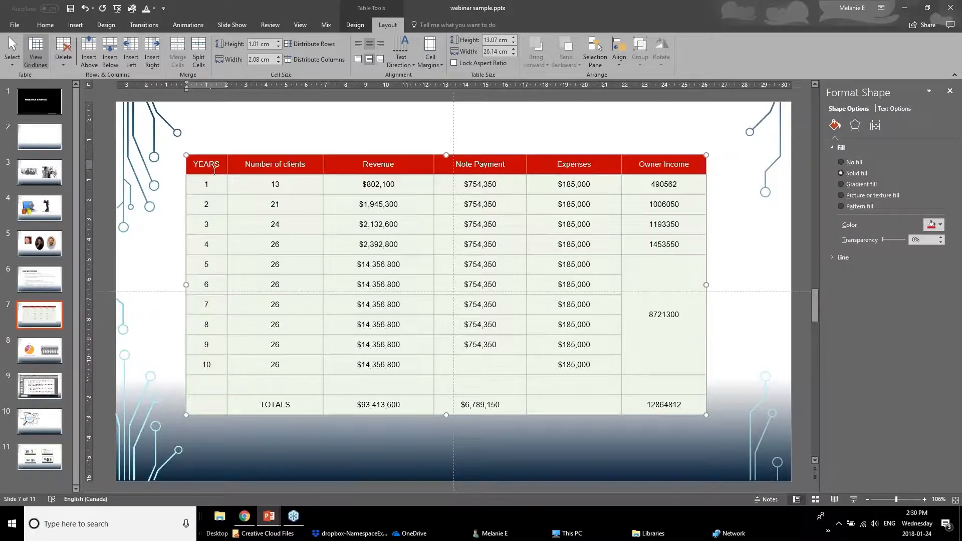
# - Set the cell margins of the entire table, including the header row, to Narrow
pyautogui.click(431, 64)
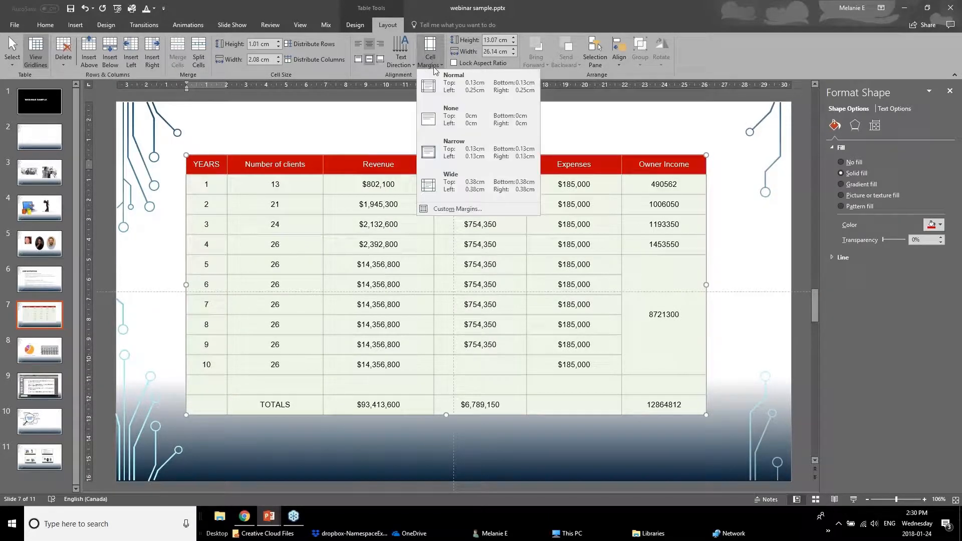
pyautogui.click(236, 207)
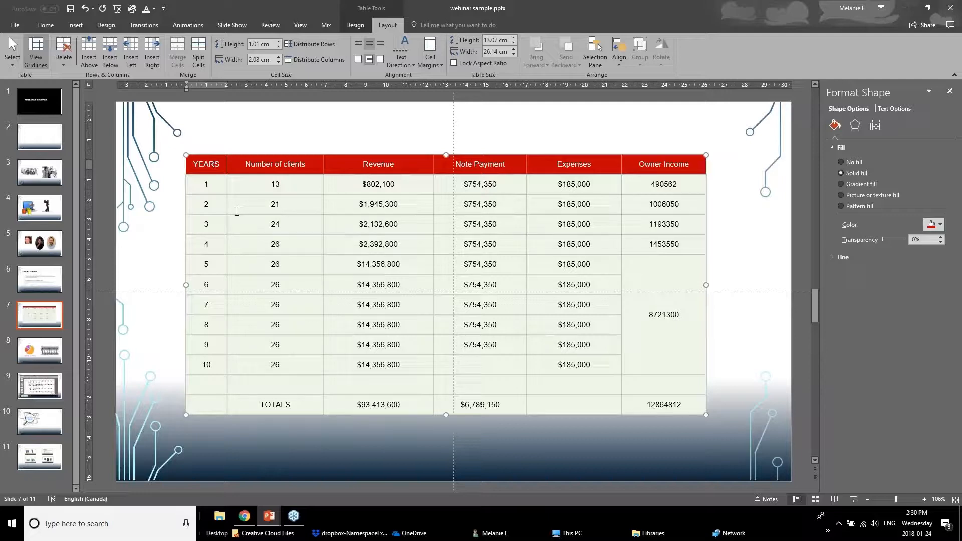
pyautogui.click(270, 185)
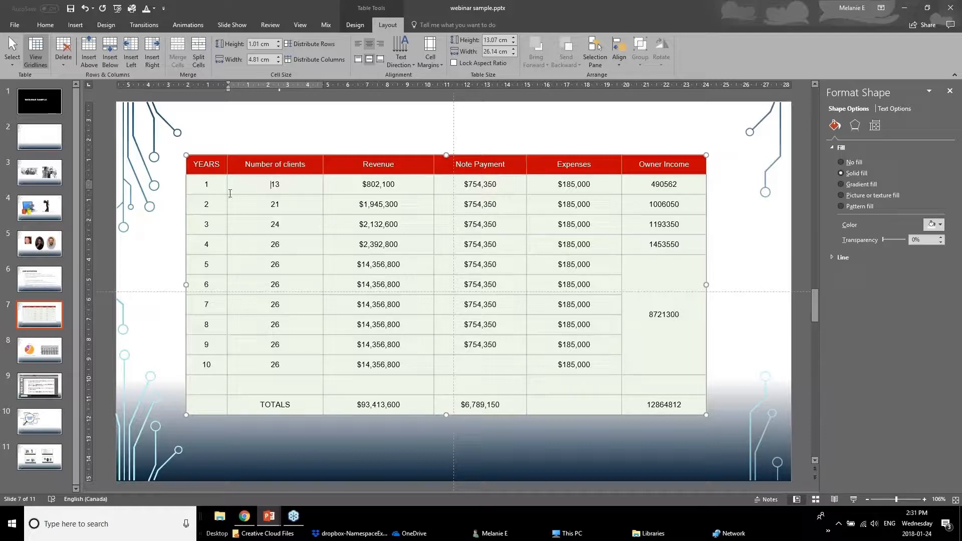
pyautogui.moveTo(223, 169); pyautogui.dragTo(701, 409)
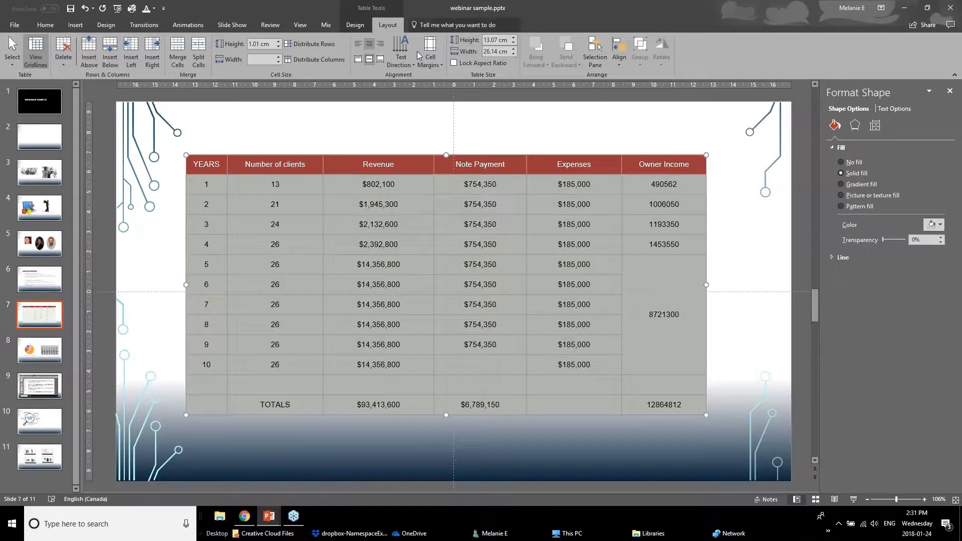
pyautogui.click(430, 63)
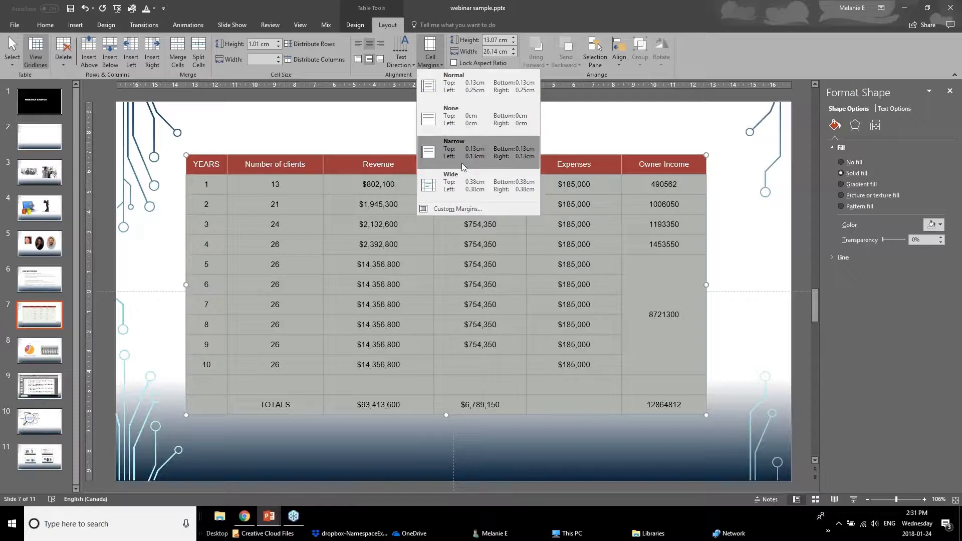
pyautogui.click(451, 149)
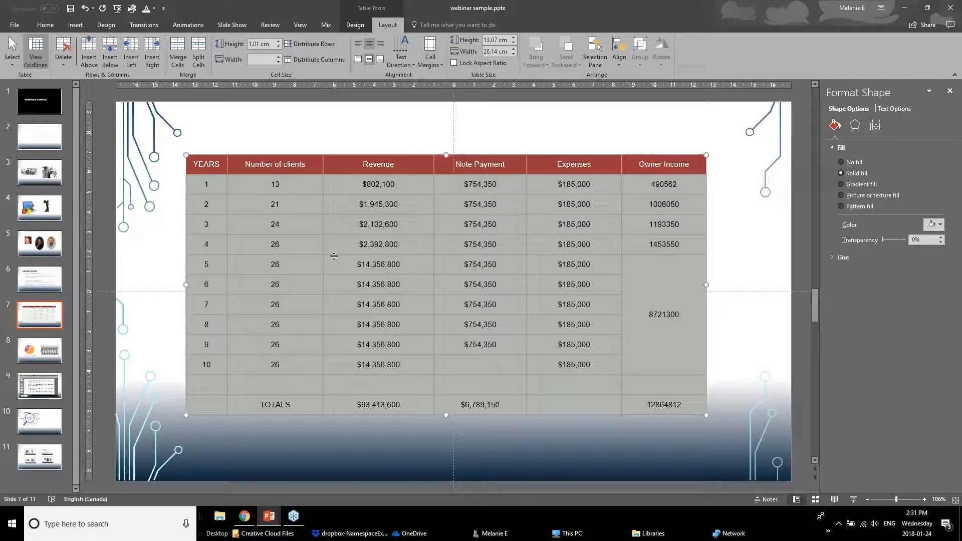
pyautogui.click(402, 181)
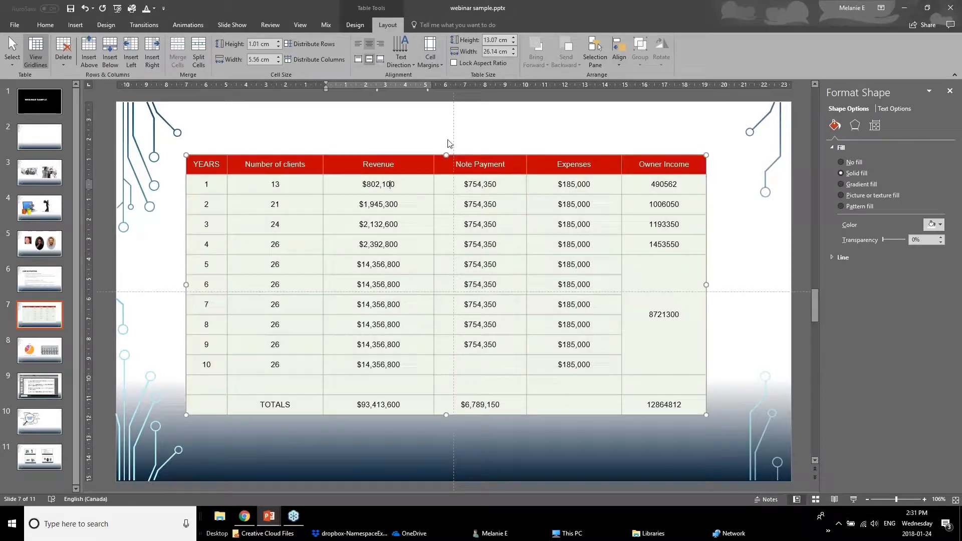
# - Show the text box formatting options of the slide 7 table, including vertical alignment, text direction and cell margins
pyautogui.click(395, 157)
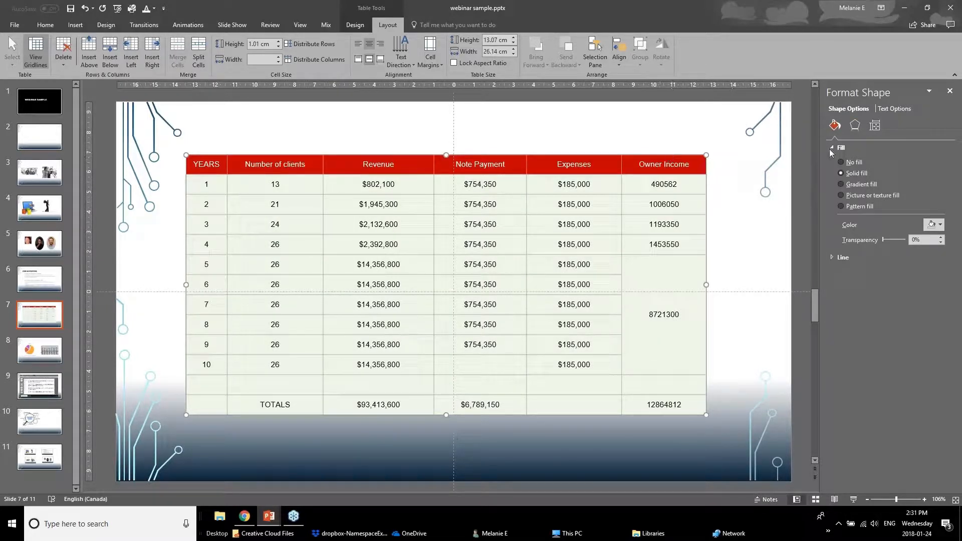
pyautogui.rightClick(650, 156)
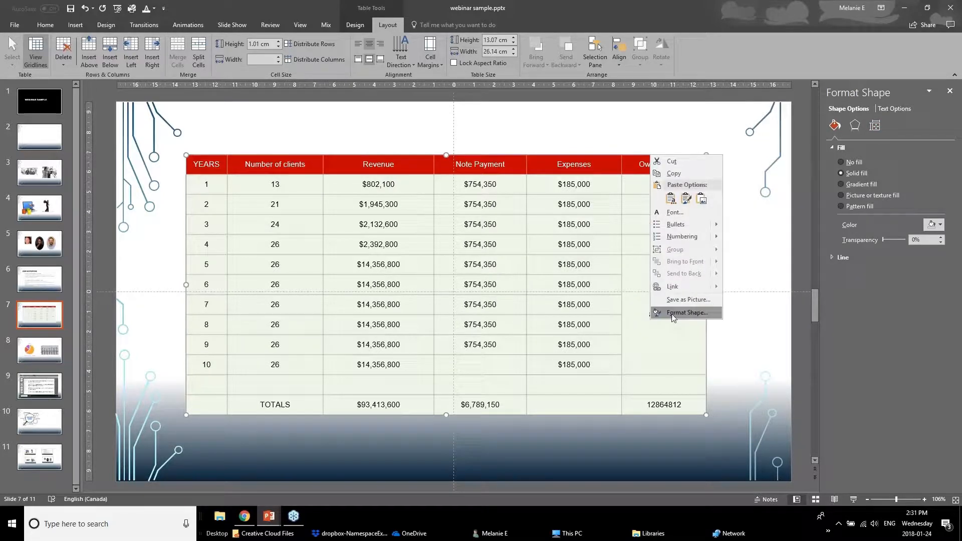
pyautogui.click(672, 312)
pyautogui.click(888, 109)
pyautogui.click(875, 126)
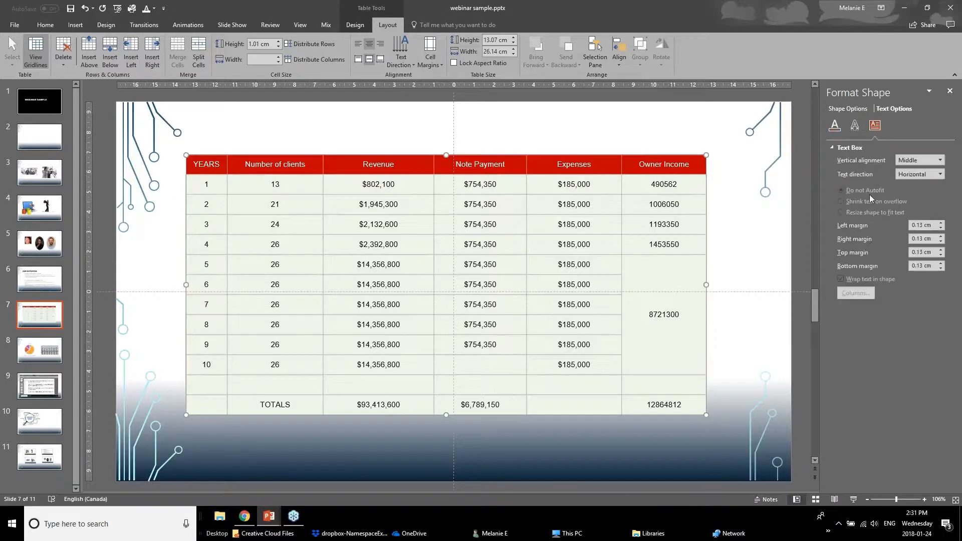
pyautogui.click(546, 221)
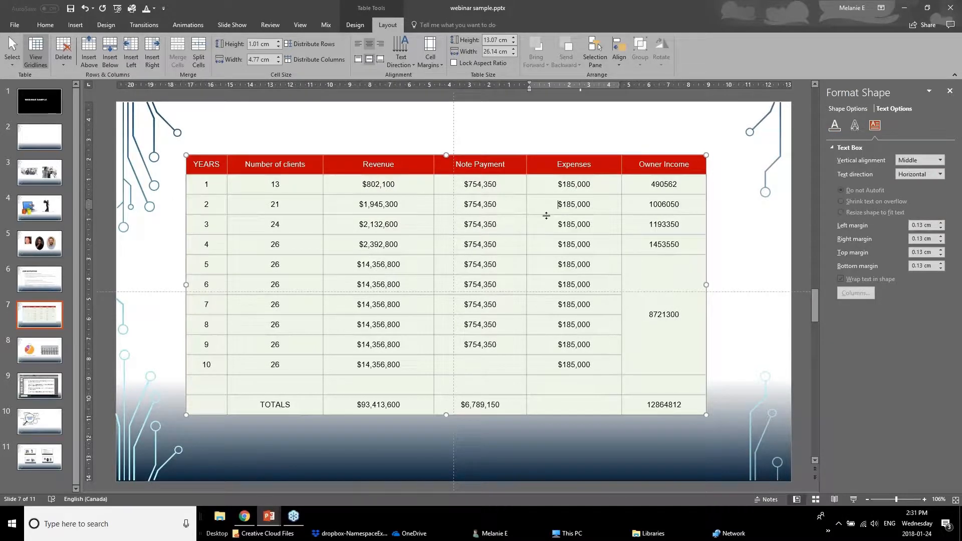
pyautogui.click(557, 262)
pyautogui.click(649, 314)
pyautogui.doubleClick(650, 314)
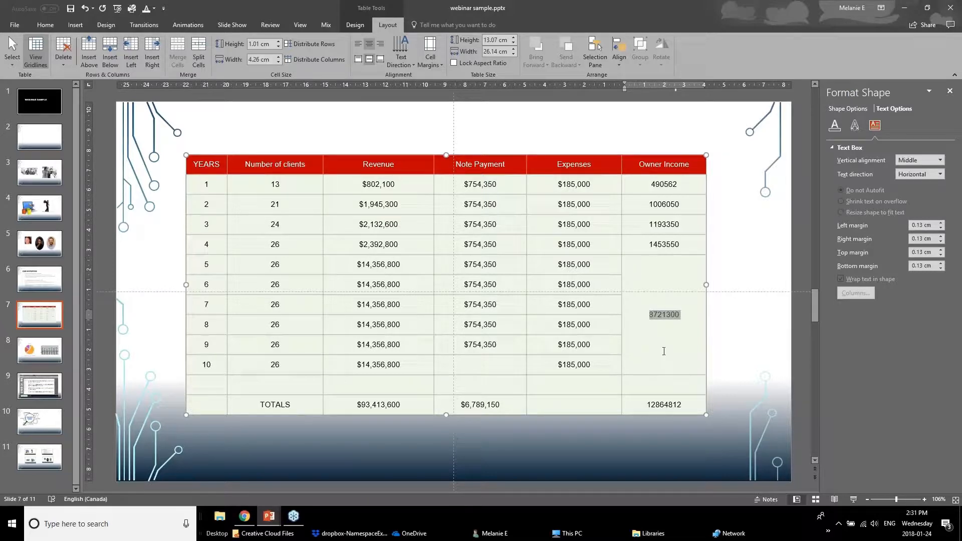
pyautogui.click(664, 367)
pyautogui.moveTo(664, 405); pyautogui.dragTo(217, 409)
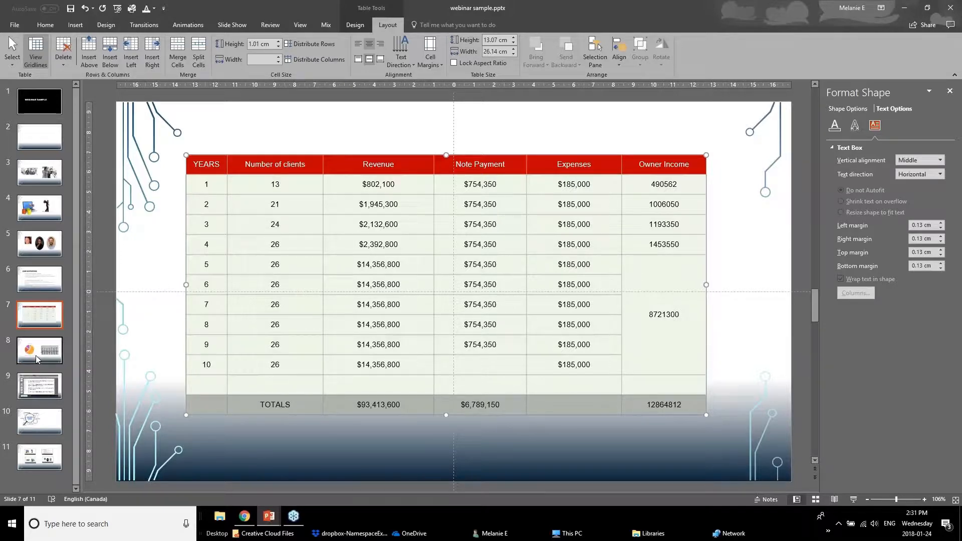
# - Switch to the Powerpoint Webinar January 2018 v1 presentation and open its Better Looking Graphs slide
pyautogui.click(270, 517)
pyautogui.click(219, 477)
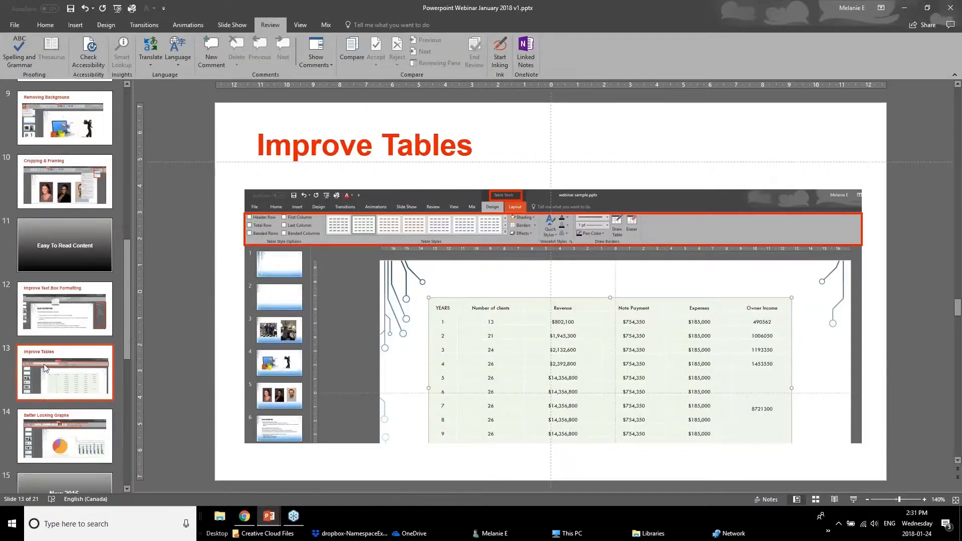
pyautogui.click(51, 453)
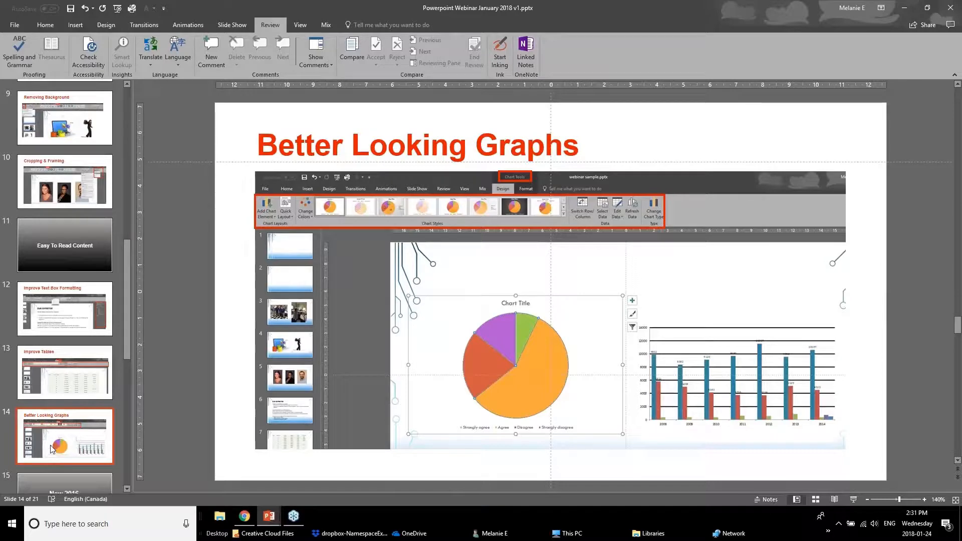
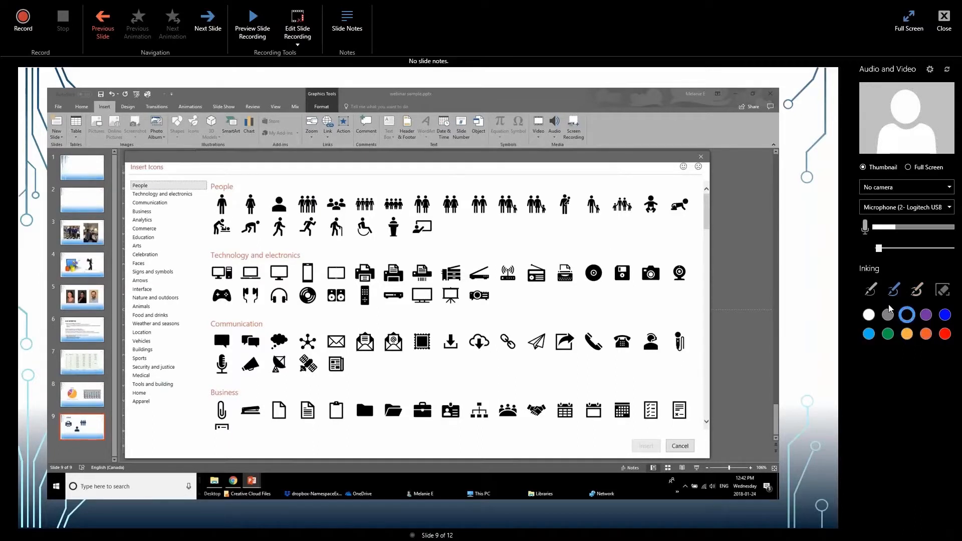
# - Choose the pen with orange ink for the slide recording and hide the slide notes
pyautogui.click(927, 334)
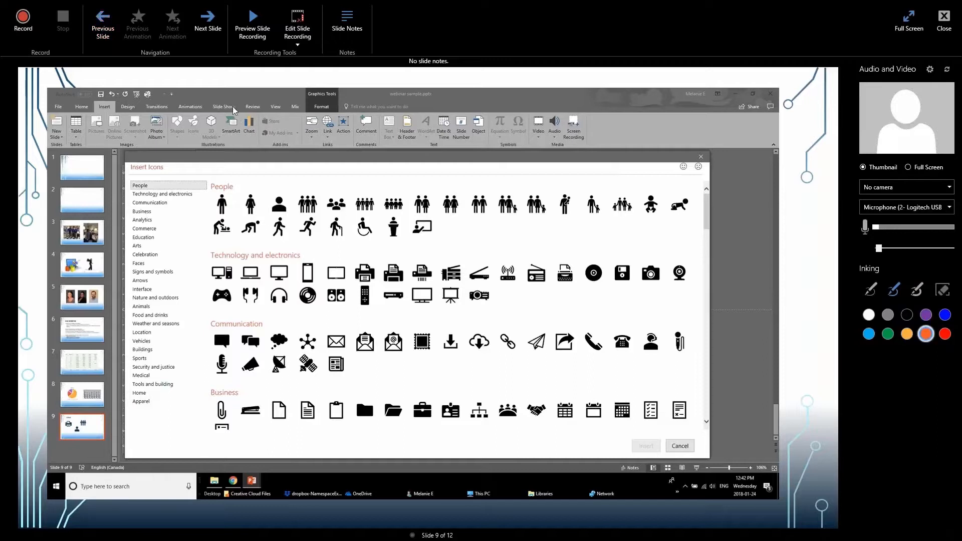
pyautogui.click(902, 292)
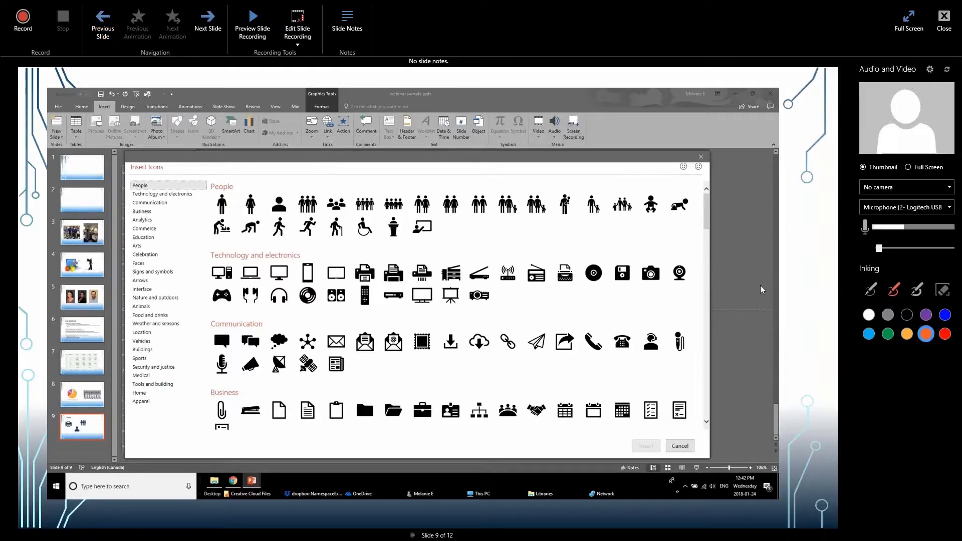
pyautogui.click(871, 289)
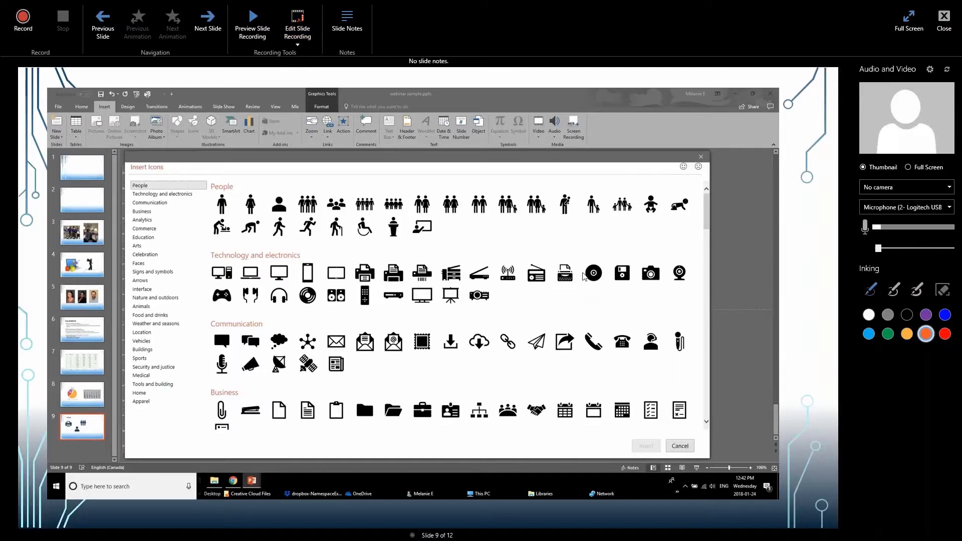
pyautogui.click(349, 29)
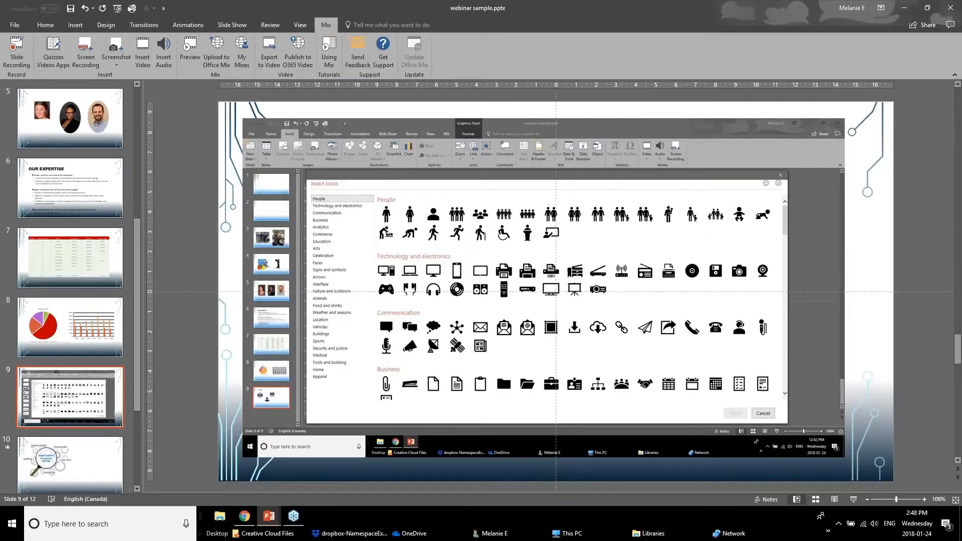
# - Show the slide notes in the recording view of slide 10, and return to the normal editing view
pyautogui.moveTo(338, 476); pyautogui.dragTo(283, 429)
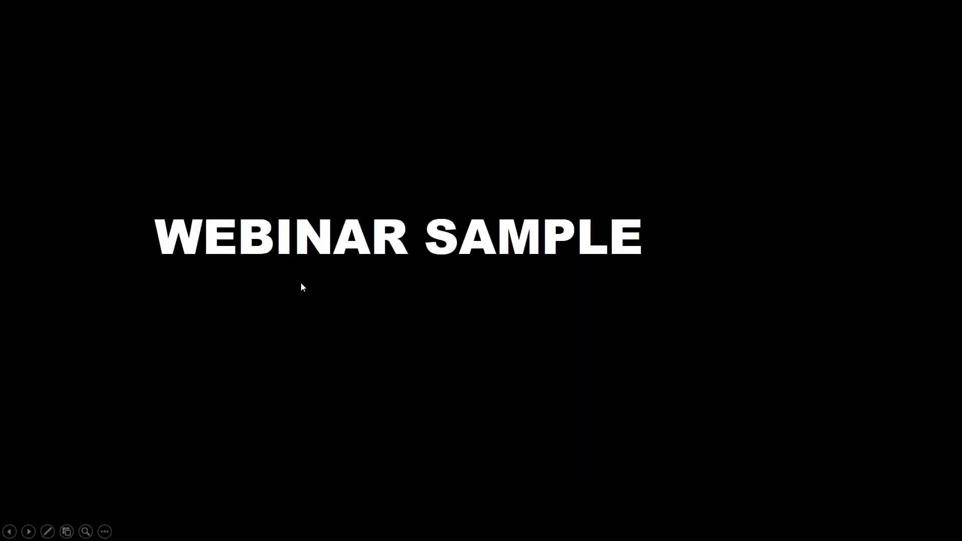
pyautogui.click(368, 383)
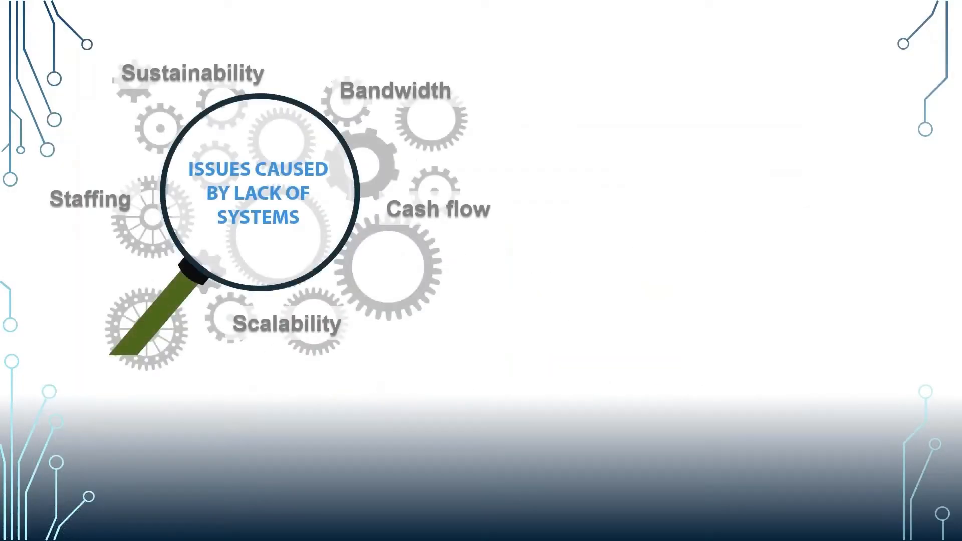
pyautogui.press('Escape')
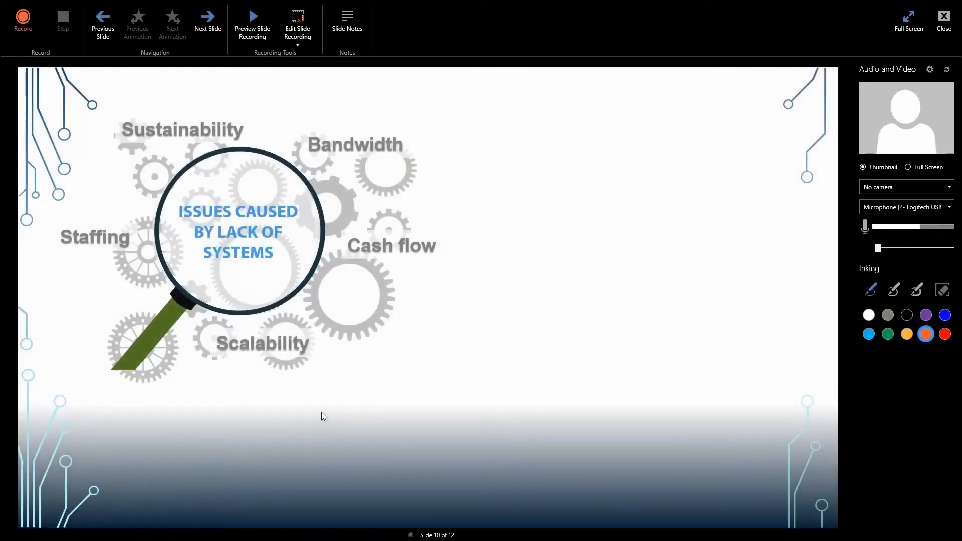
pyautogui.click(349, 19)
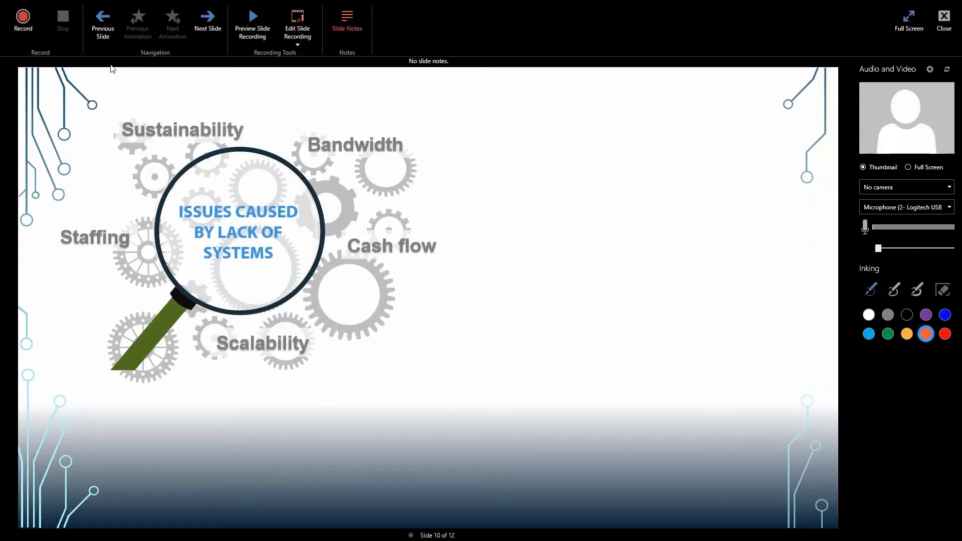
pyautogui.press('Escape')
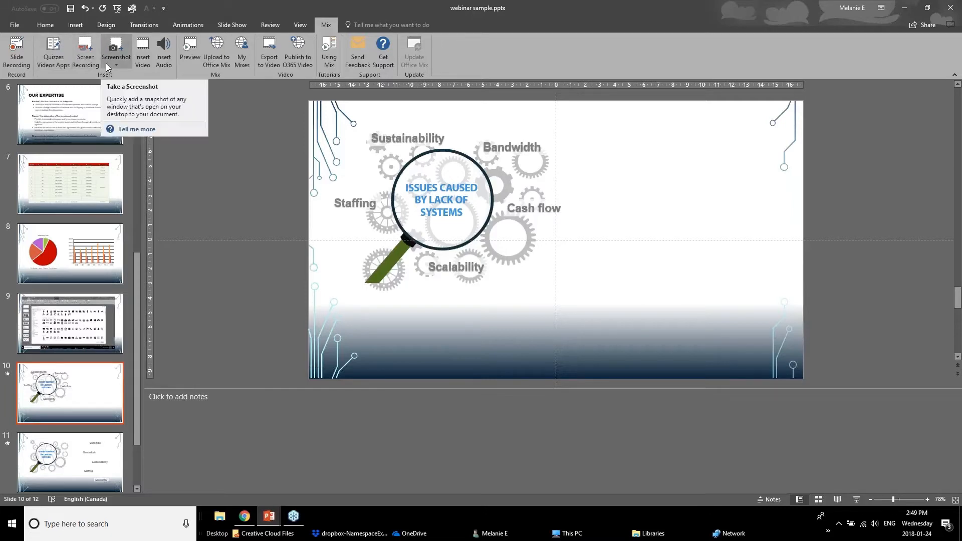
# - Look through the Lab Office Add-ins for quizzes, polls and web content, and close the list without adding any
pyautogui.click(54, 62)
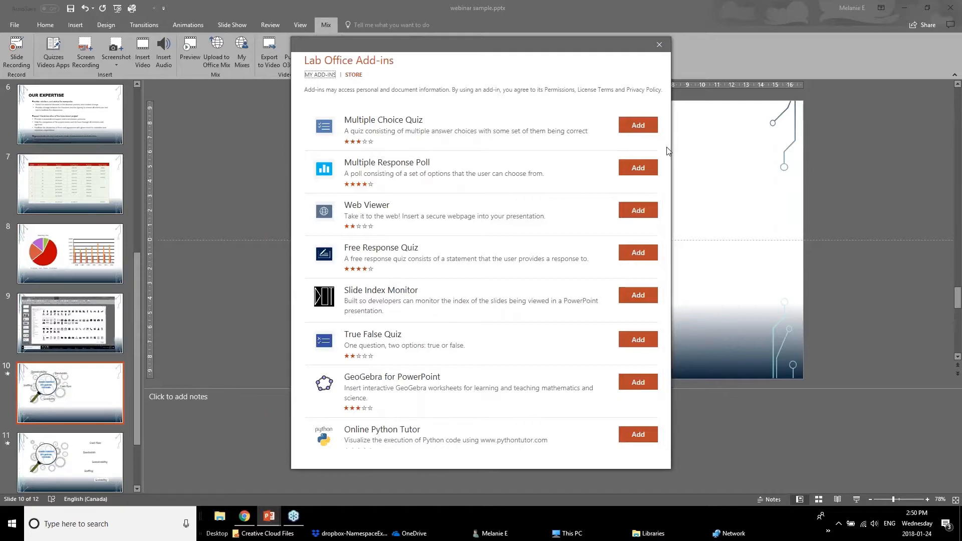
pyautogui.click(662, 42)
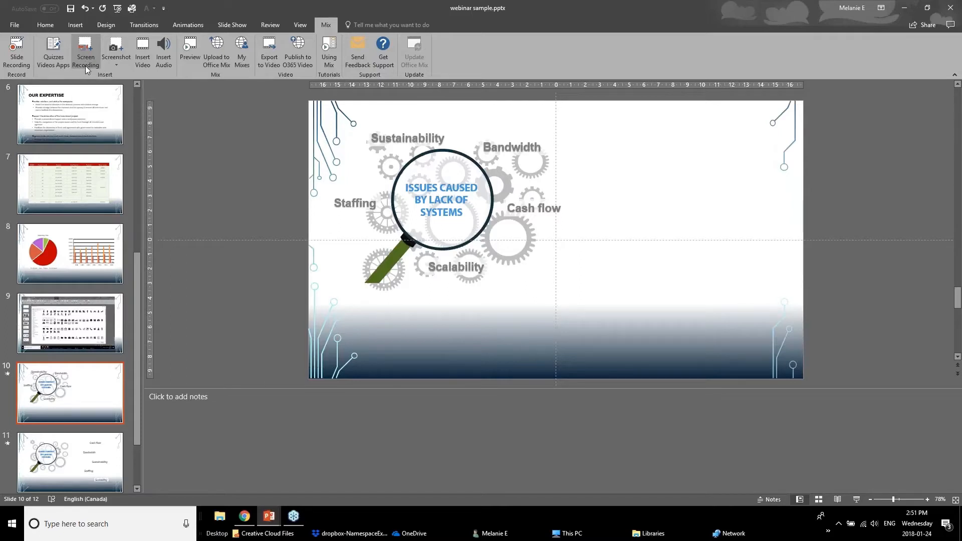
# - Insert a screen clipping of nearly the whole window showing the New MIX Extension slide onto slide 10
pyautogui.click(125, 55)
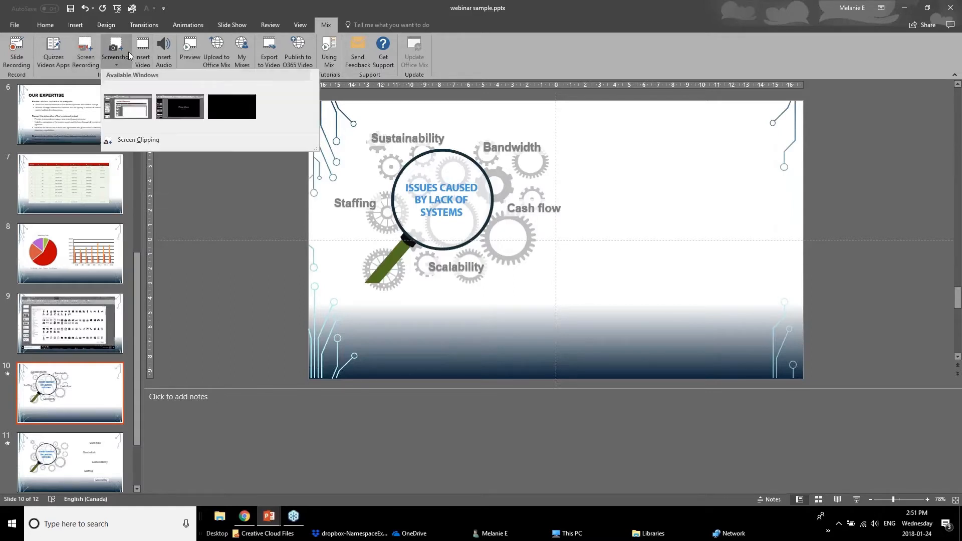
pyautogui.click(144, 141)
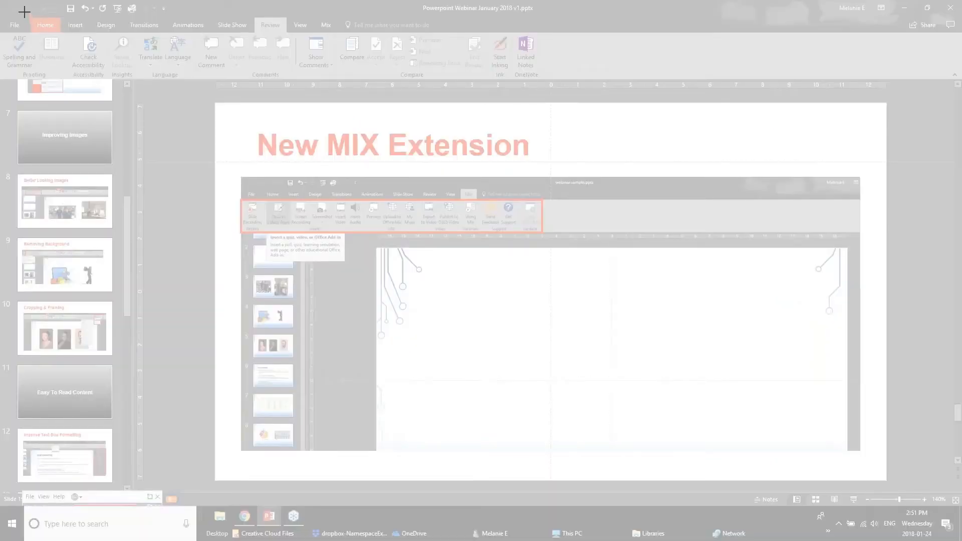
pyautogui.moveTo(24, 12); pyautogui.dragTo(901, 486)
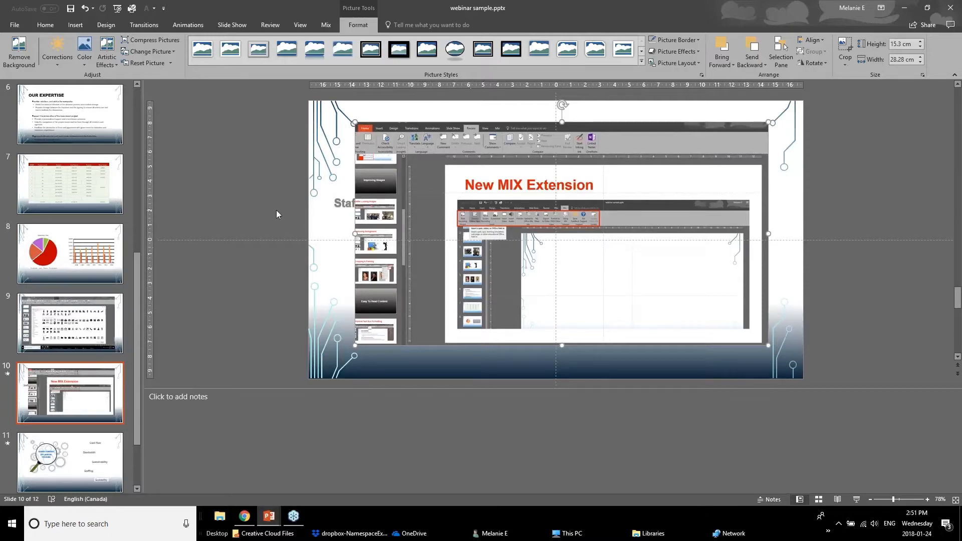
# - Switch to the Powerpoint Webinar January 2018 v1 presentation and open its Zoom Feature slide
pyautogui.click(270, 520)
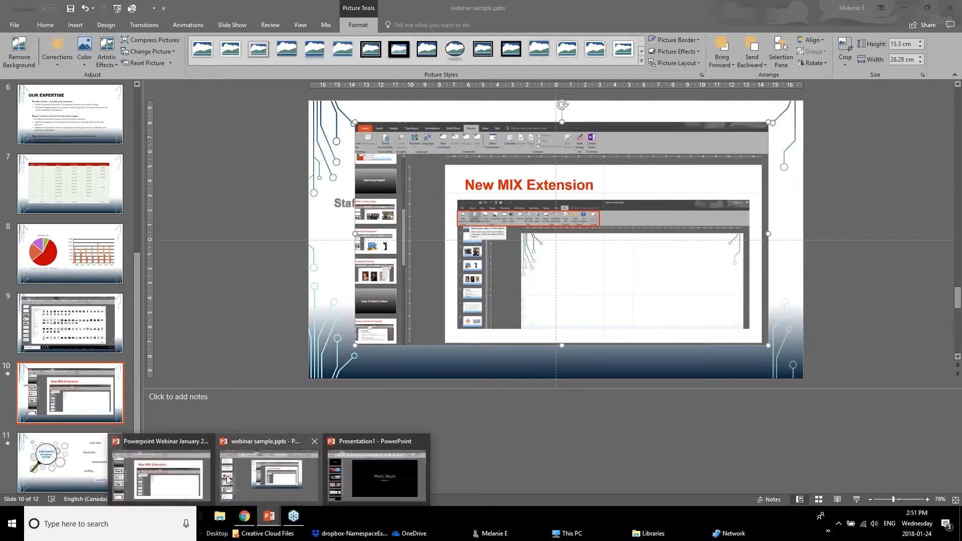
pyautogui.click(176, 471)
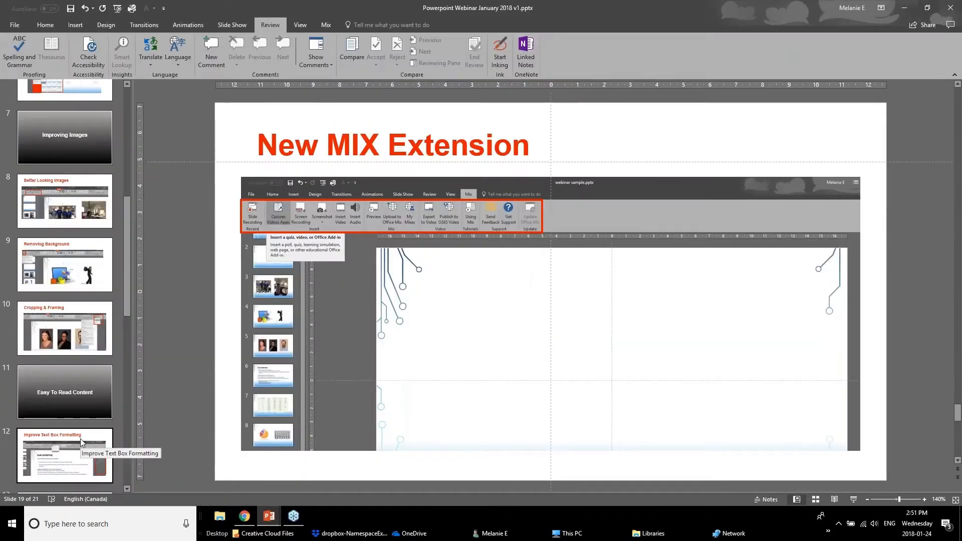
pyautogui.scroll(-8, 70, 355)
pyautogui.click(68, 389)
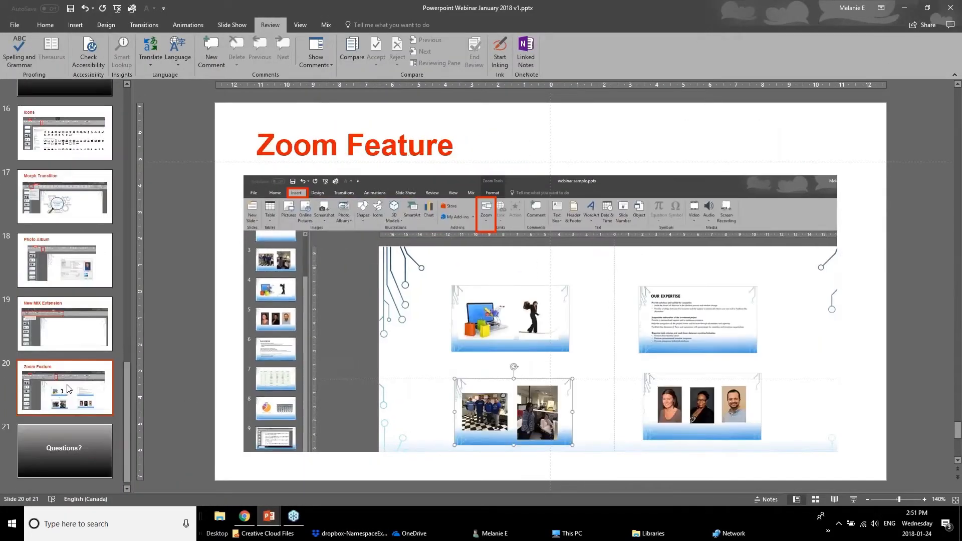